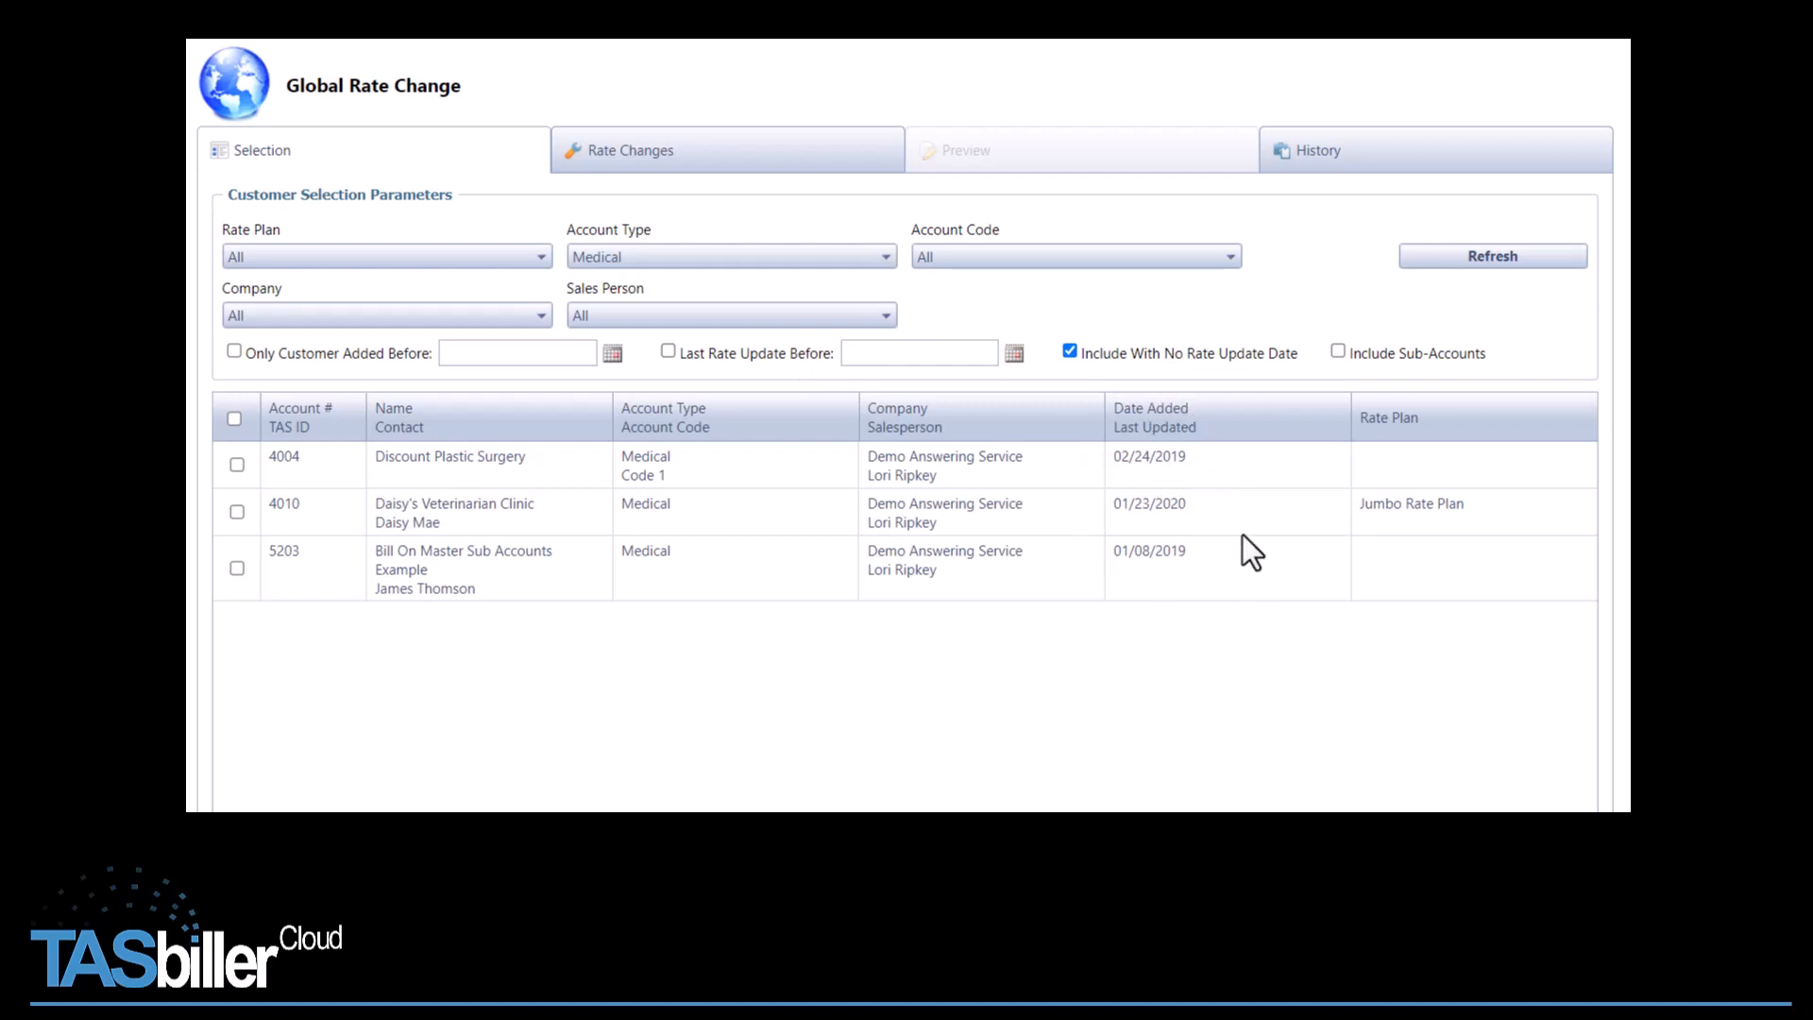
- Include sub-accounts in the Medical customer selection, refresh the list, and select all listed customers
{"action": "left_click", "coordinate": [1337, 353]}
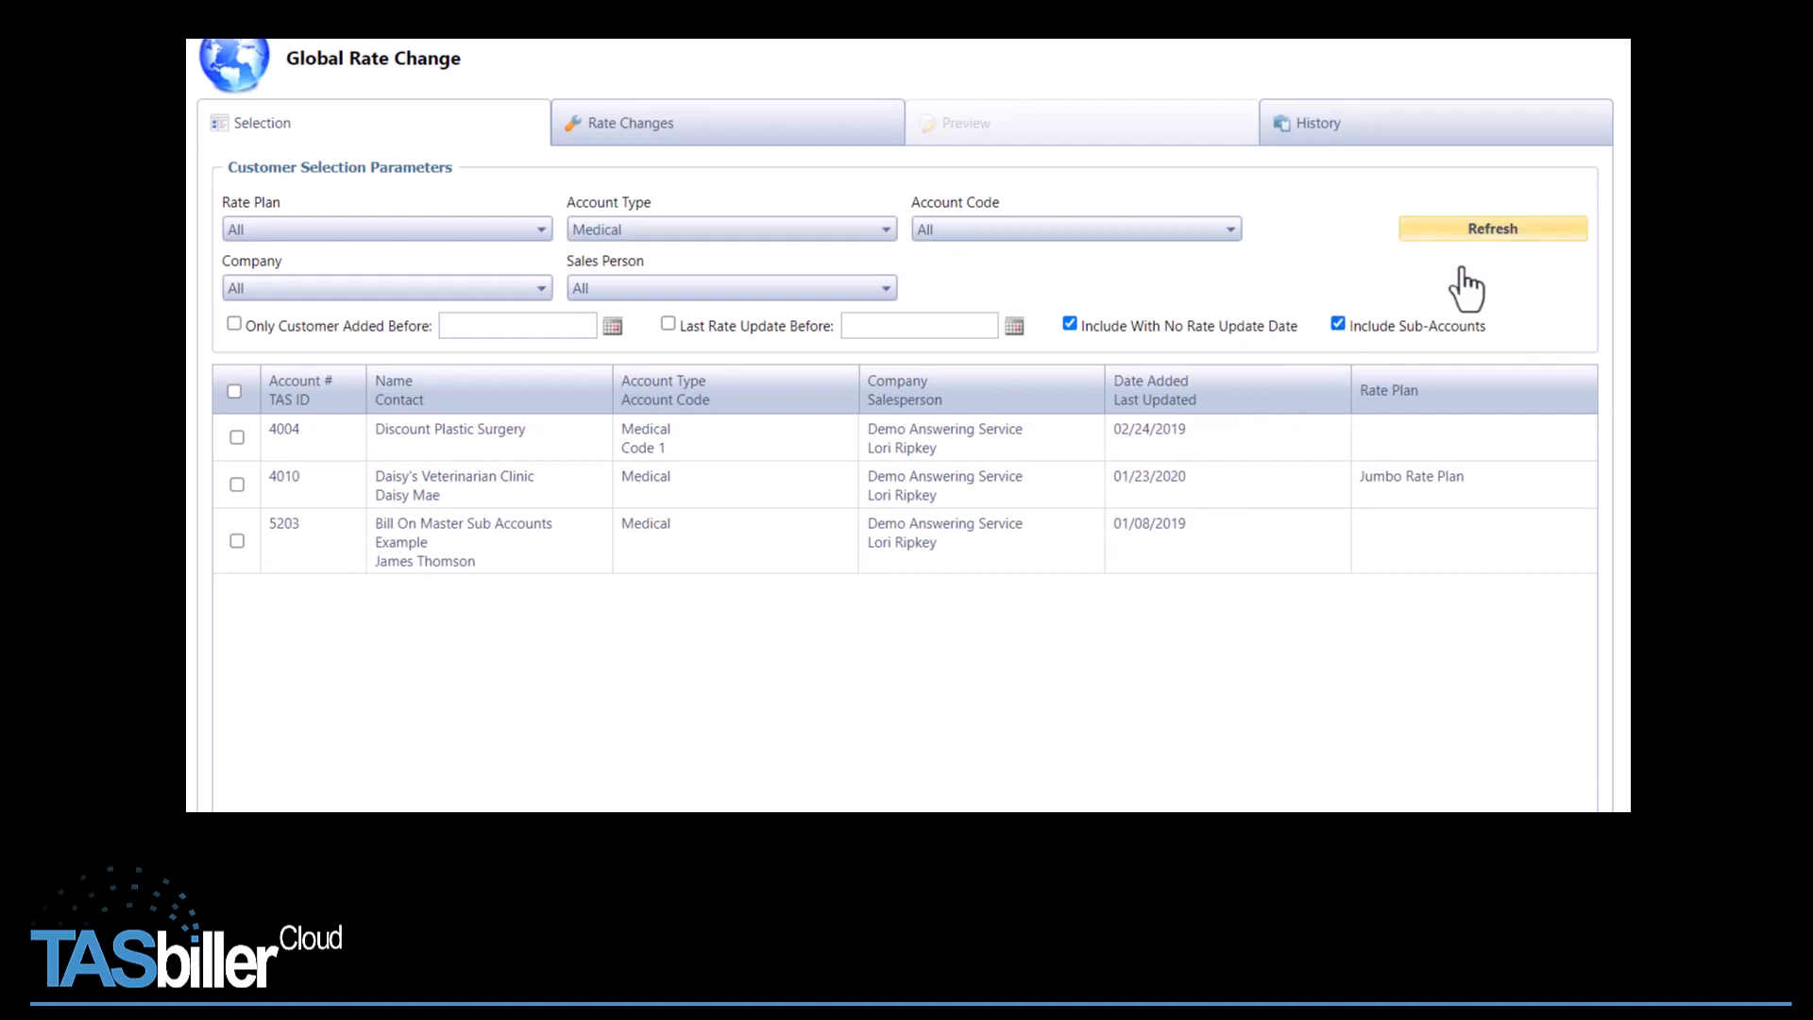
{"action": "left_click", "coordinate": [1463, 268]}
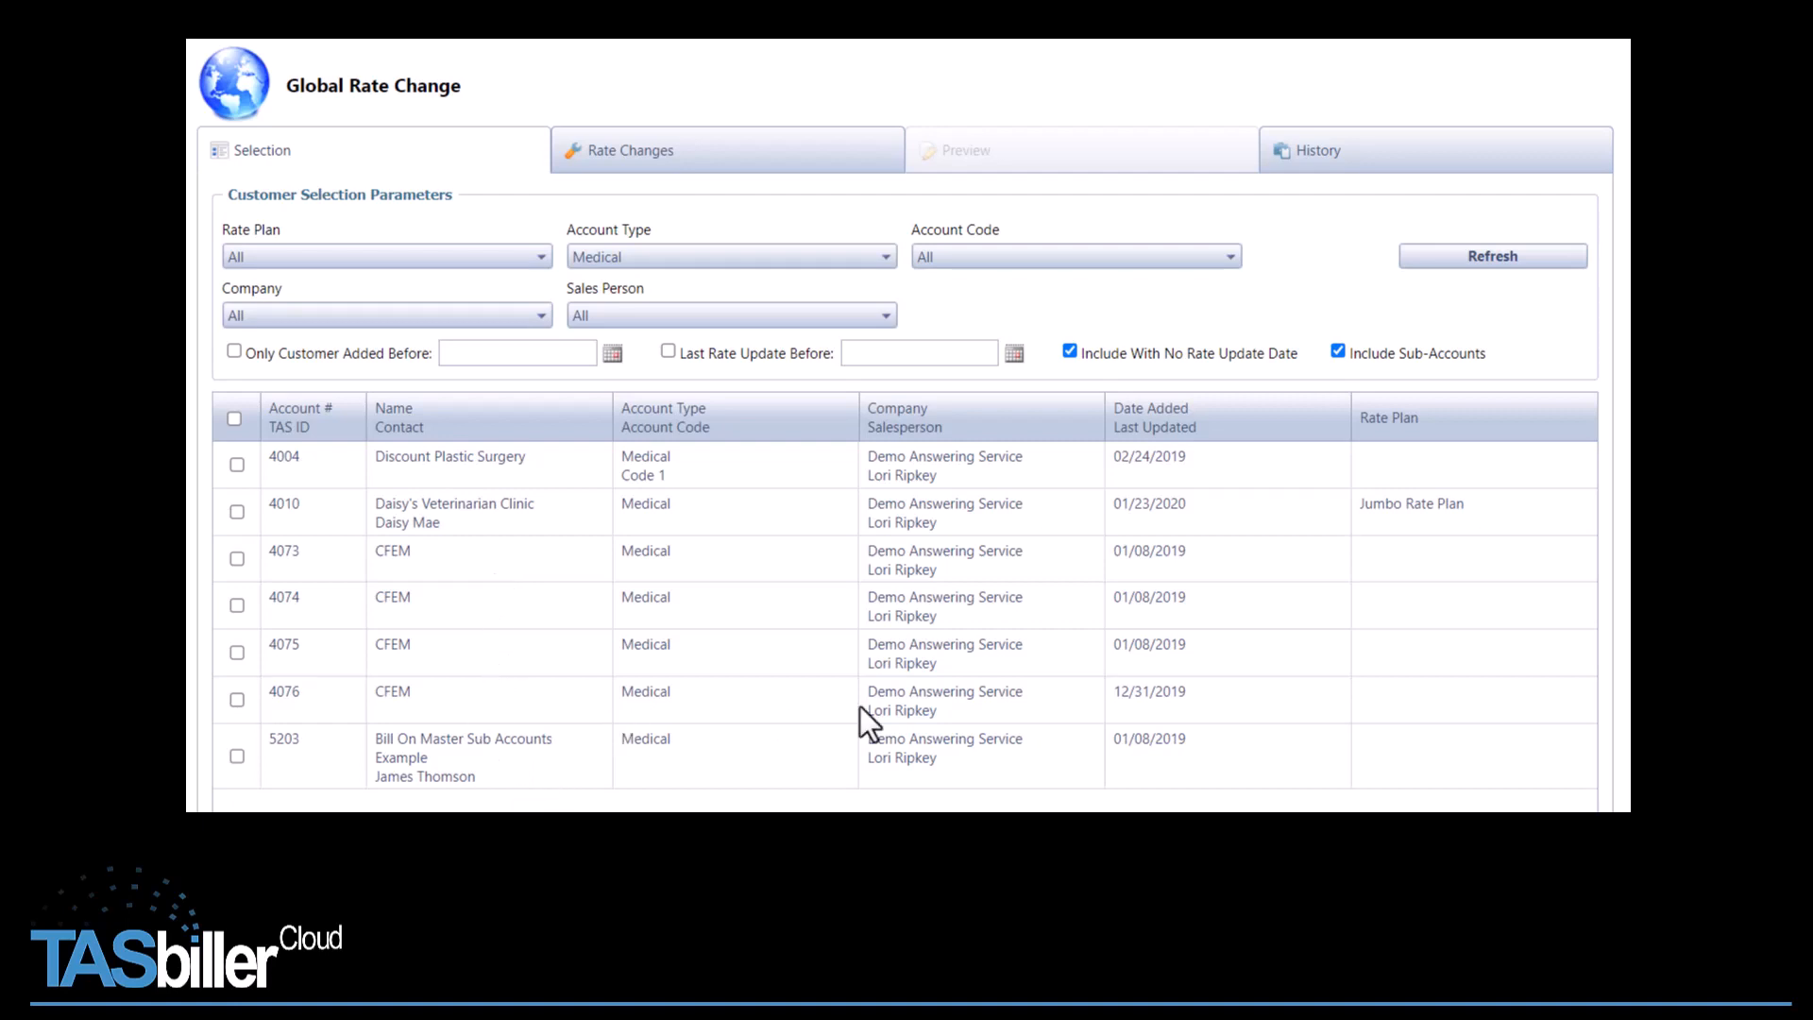
{"action": "left_click", "coordinate": [235, 419]}
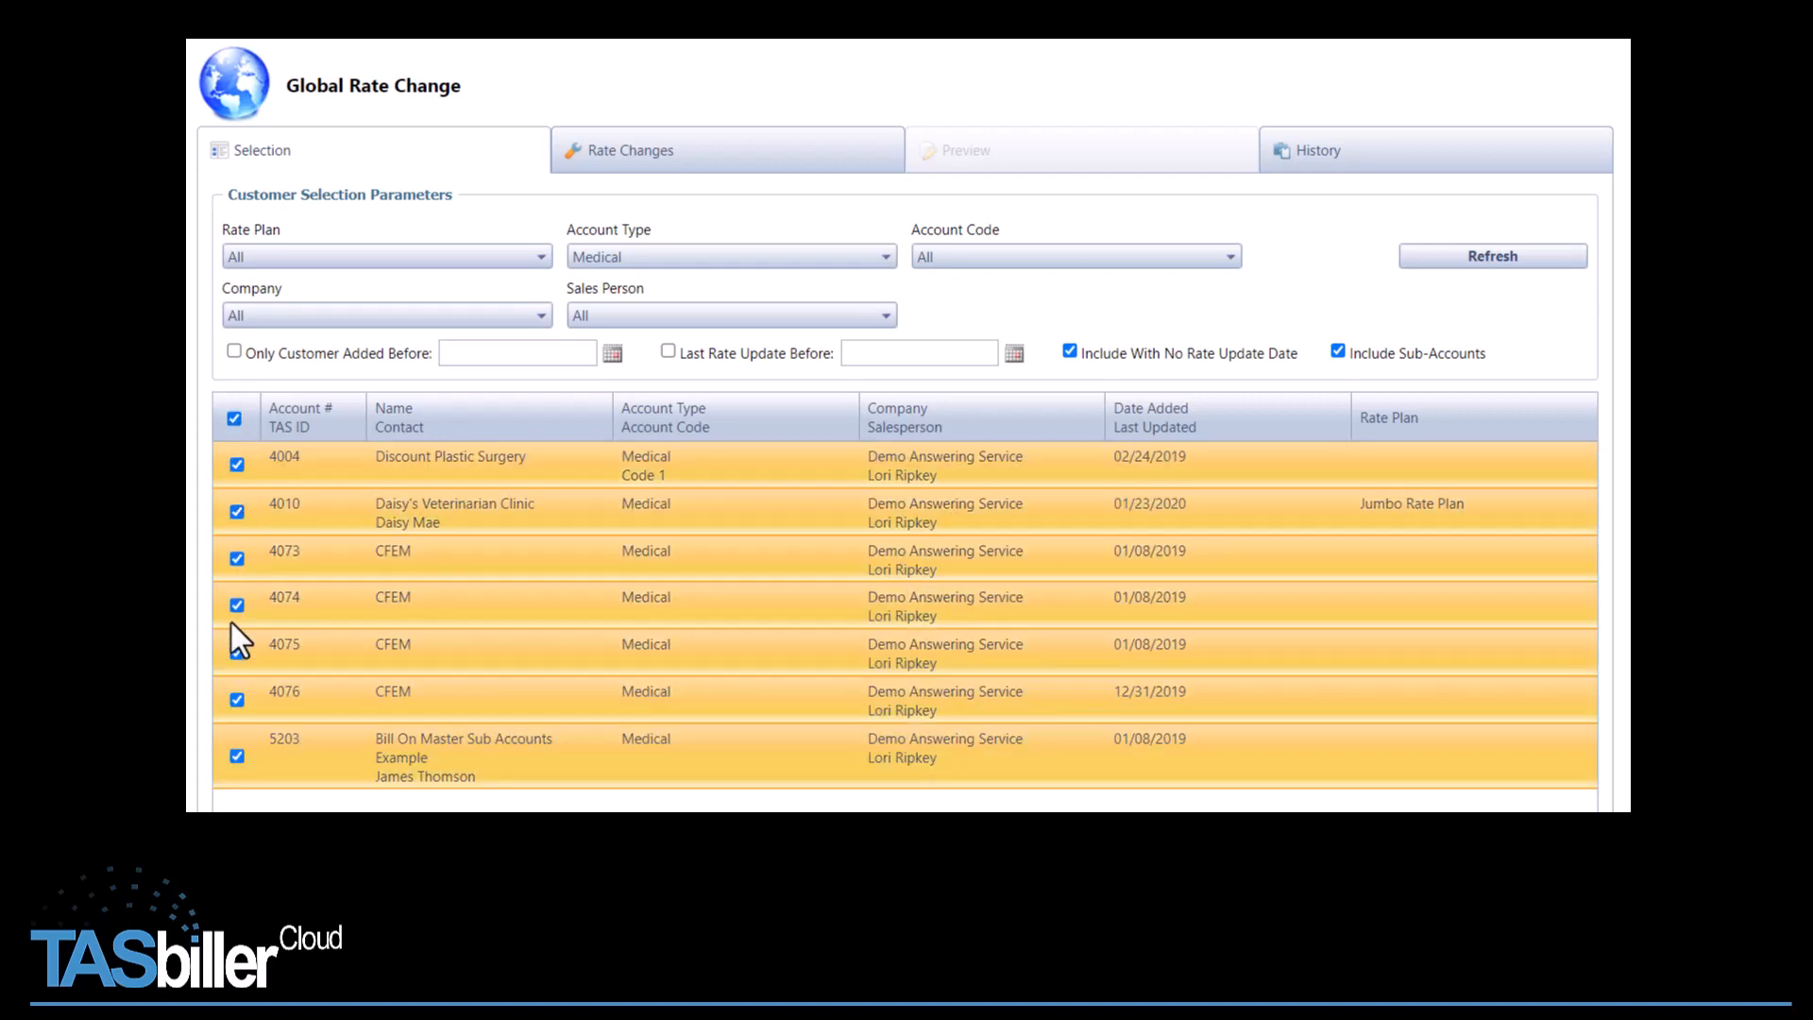
{"action": "left_click", "coordinate": [237, 464]}
{"action": "left_click", "coordinate": [237, 465]}
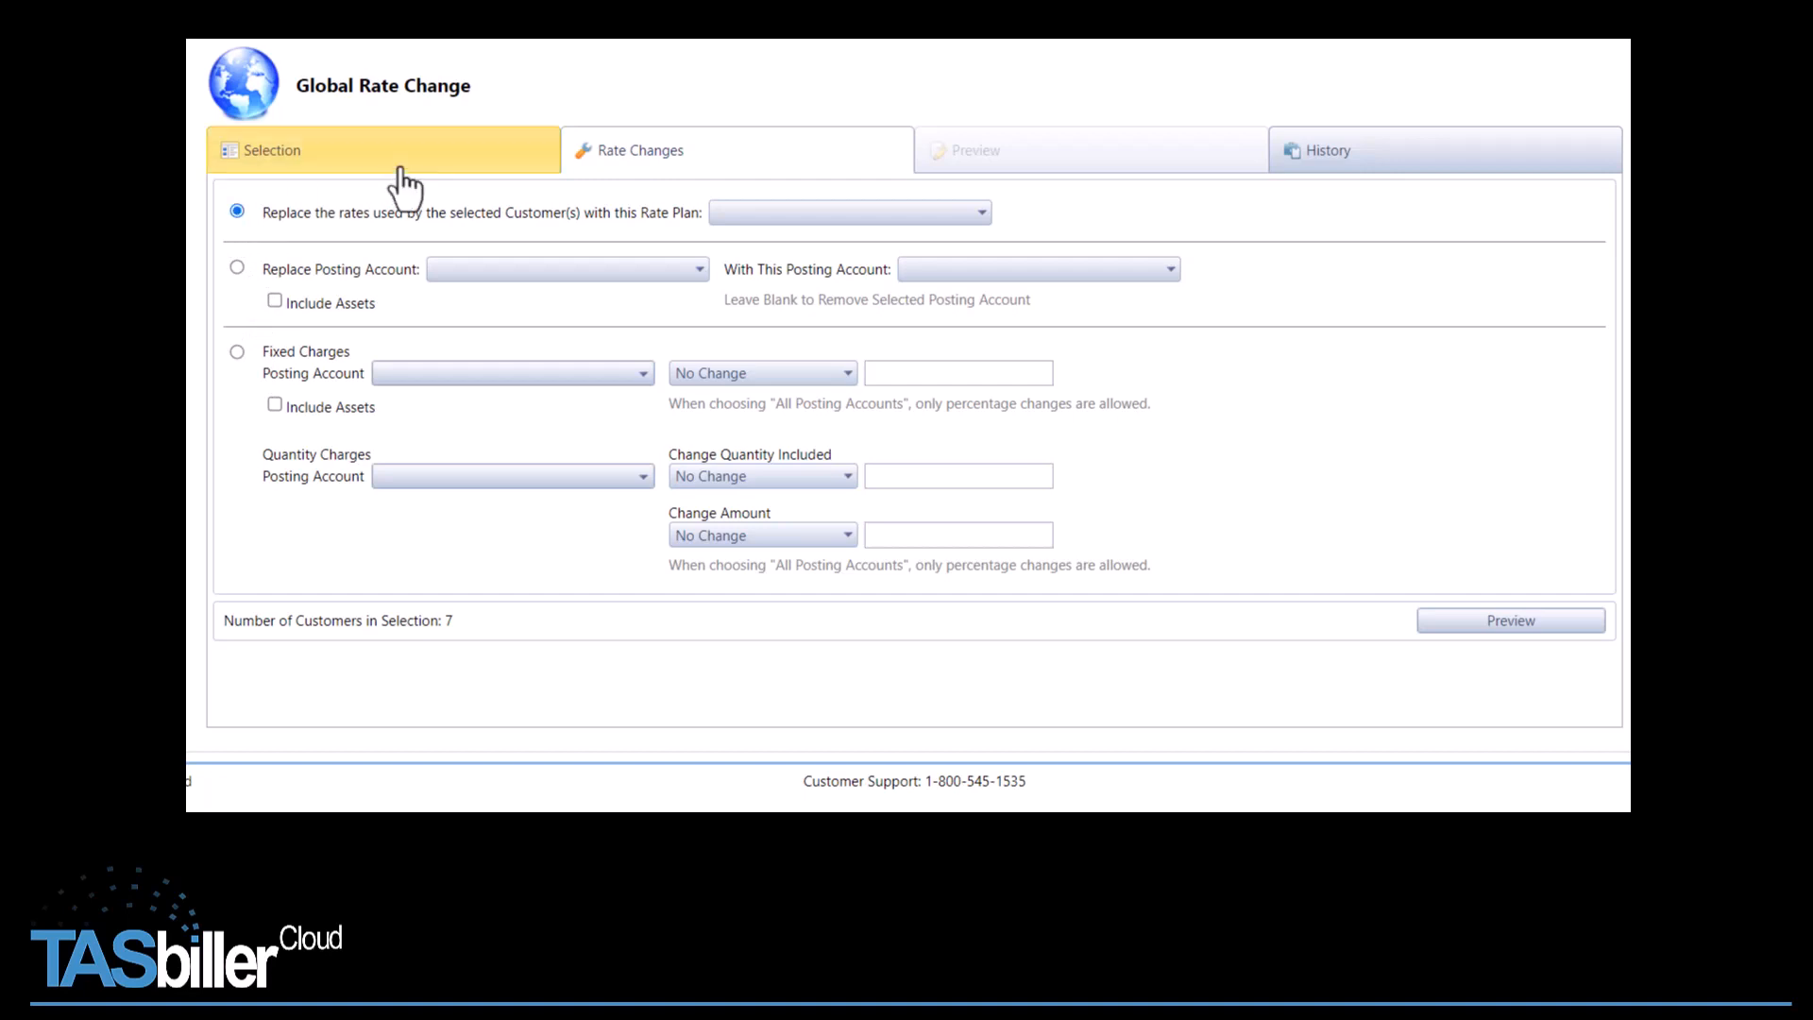
- Choose Basic Rate Plan as the replacement rate plan, and switch to replacing the Administrative Charge posting account with Answering Service
{"action": "left_click", "coordinate": [791, 215]}
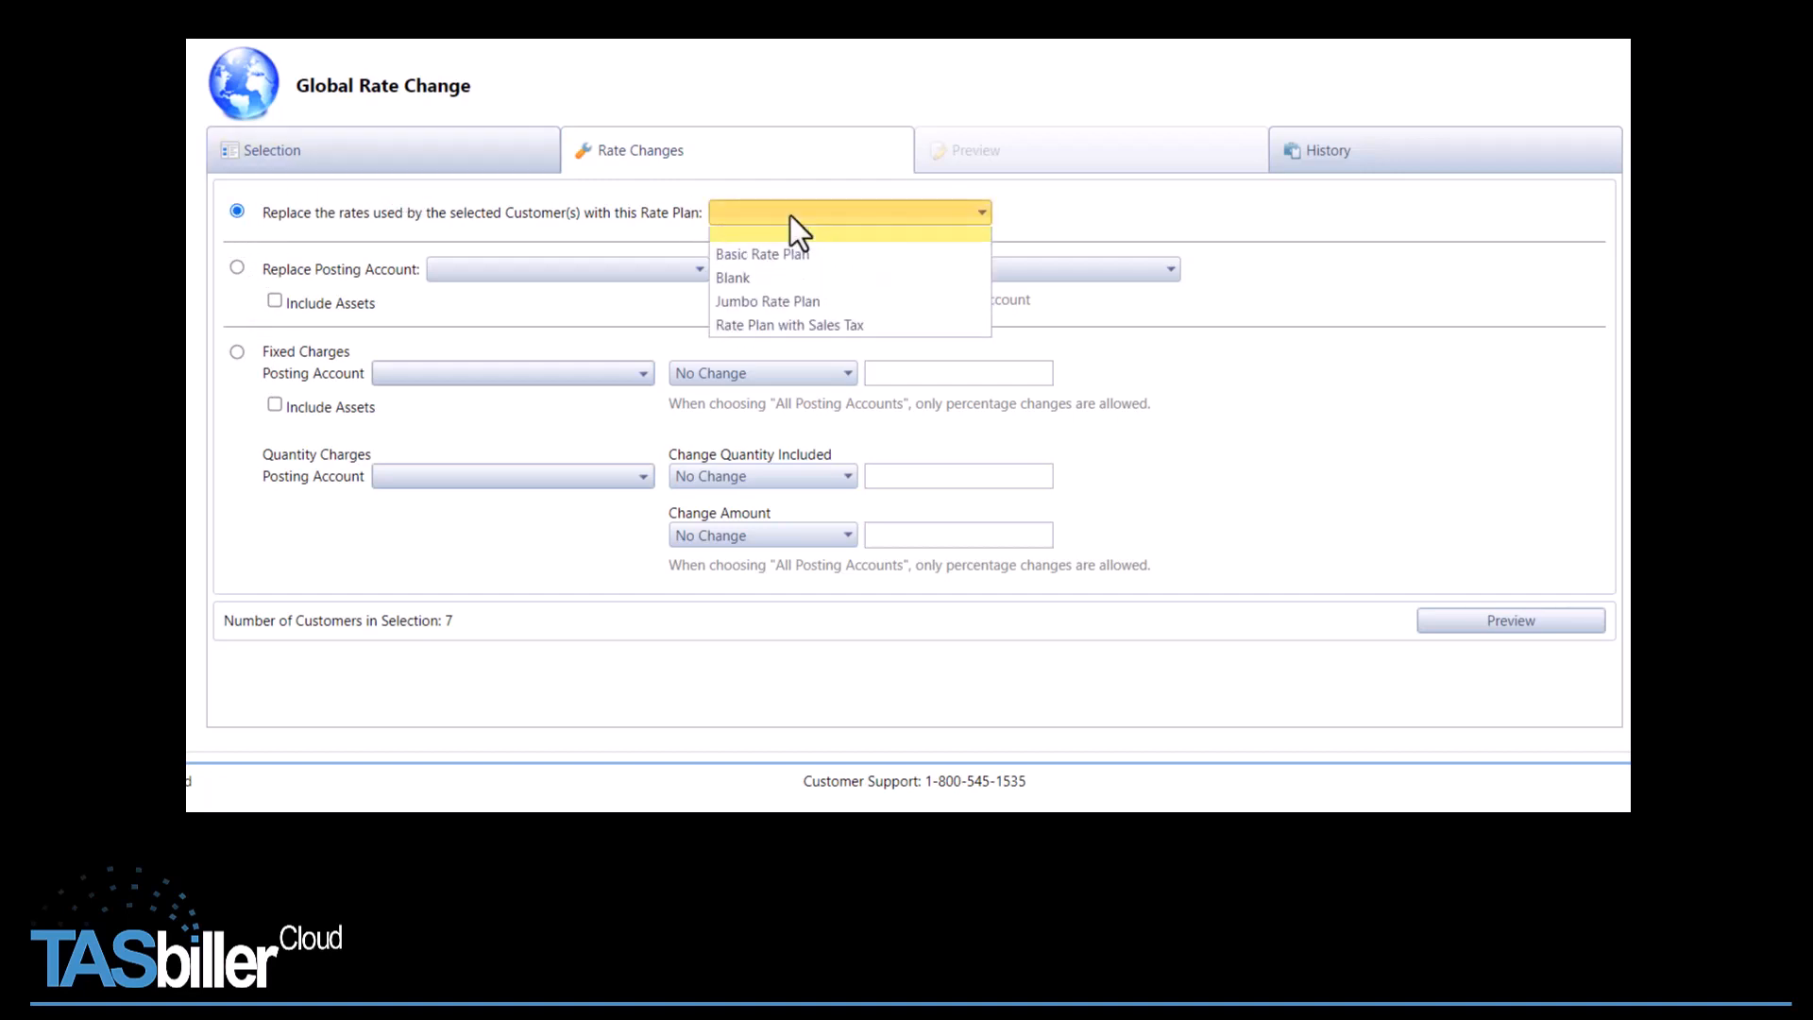
{"action": "left_click", "coordinate": [799, 268]}
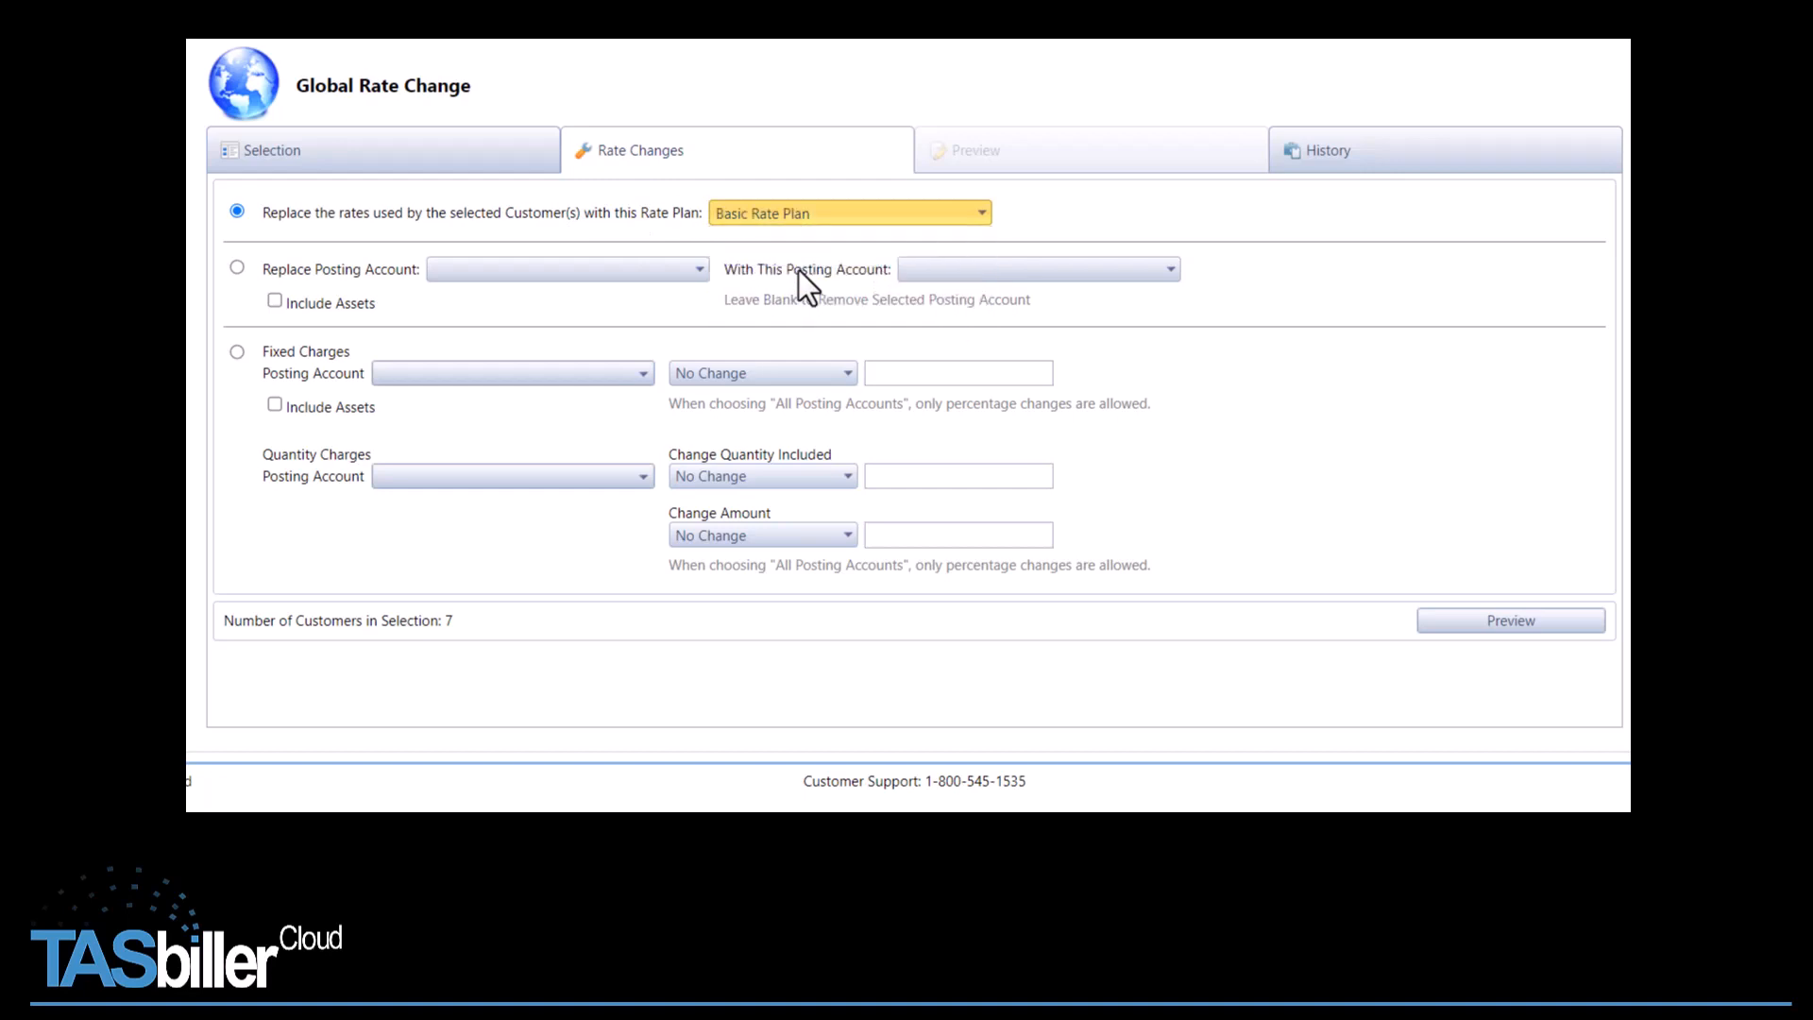
{"action": "left_click", "coordinate": [237, 267]}
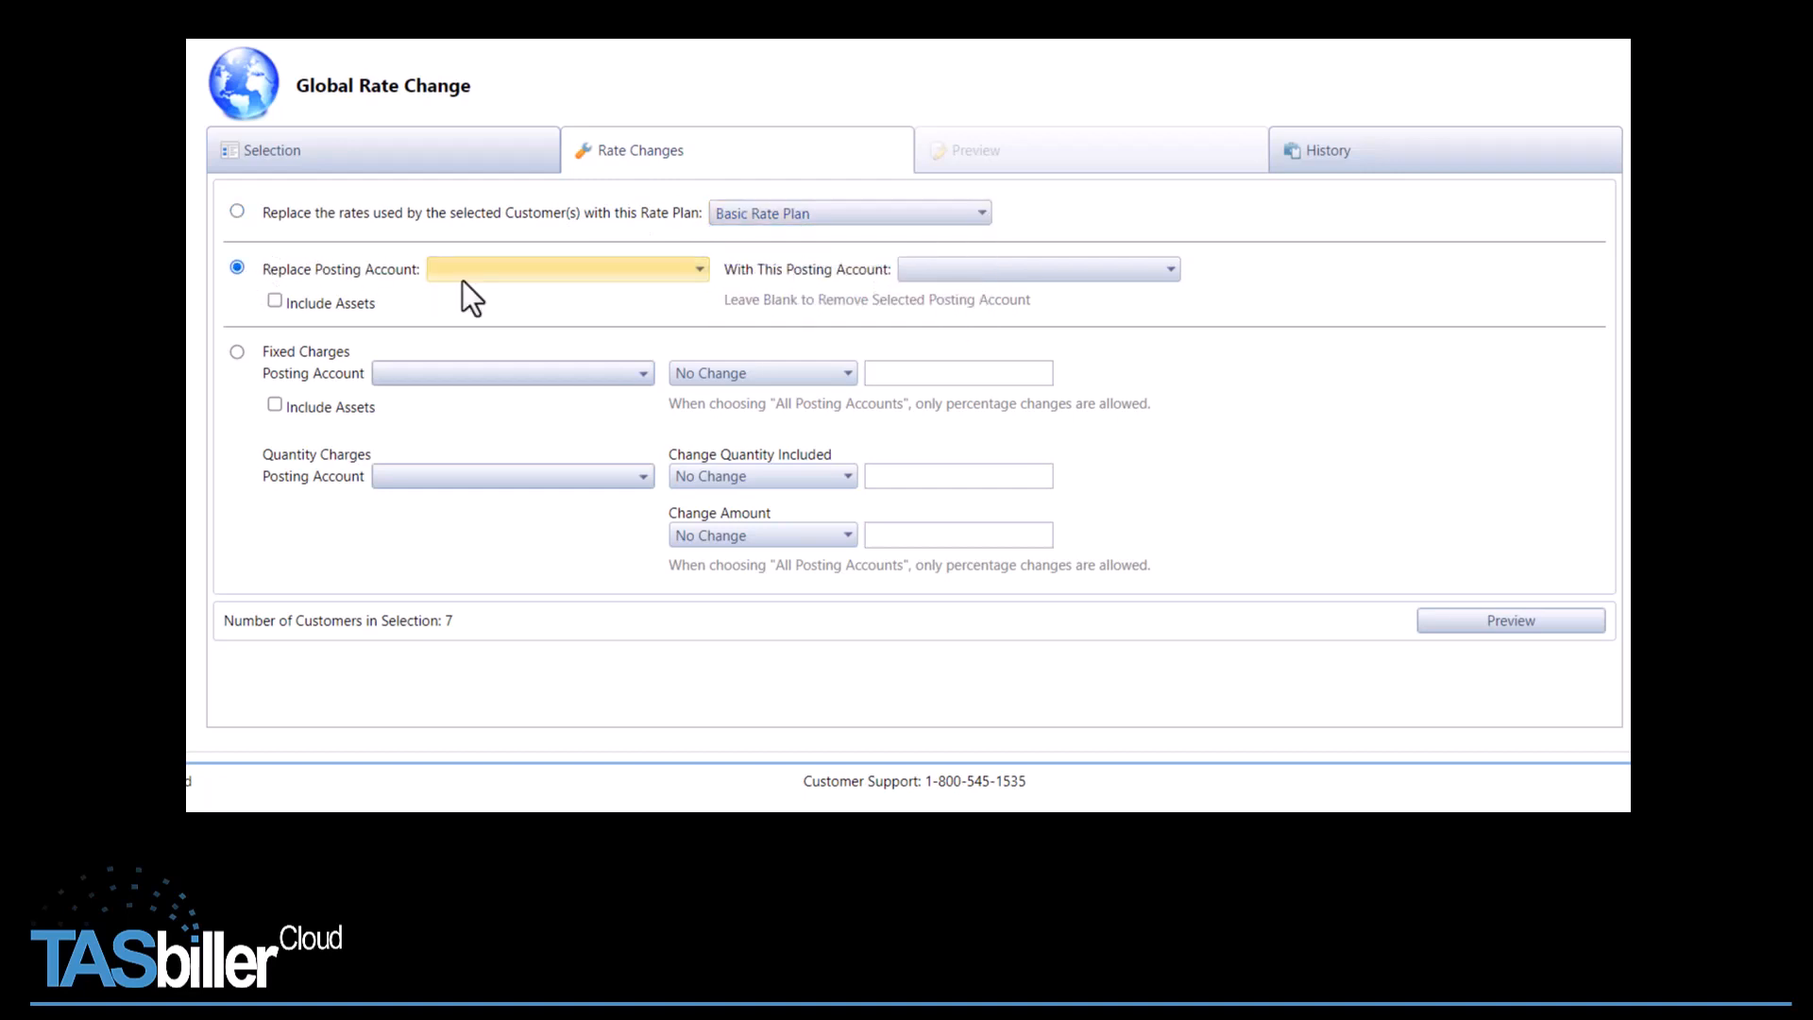
{"action": "left_click", "coordinate": [534, 278]}
{"action": "left_click", "coordinate": [525, 319]}
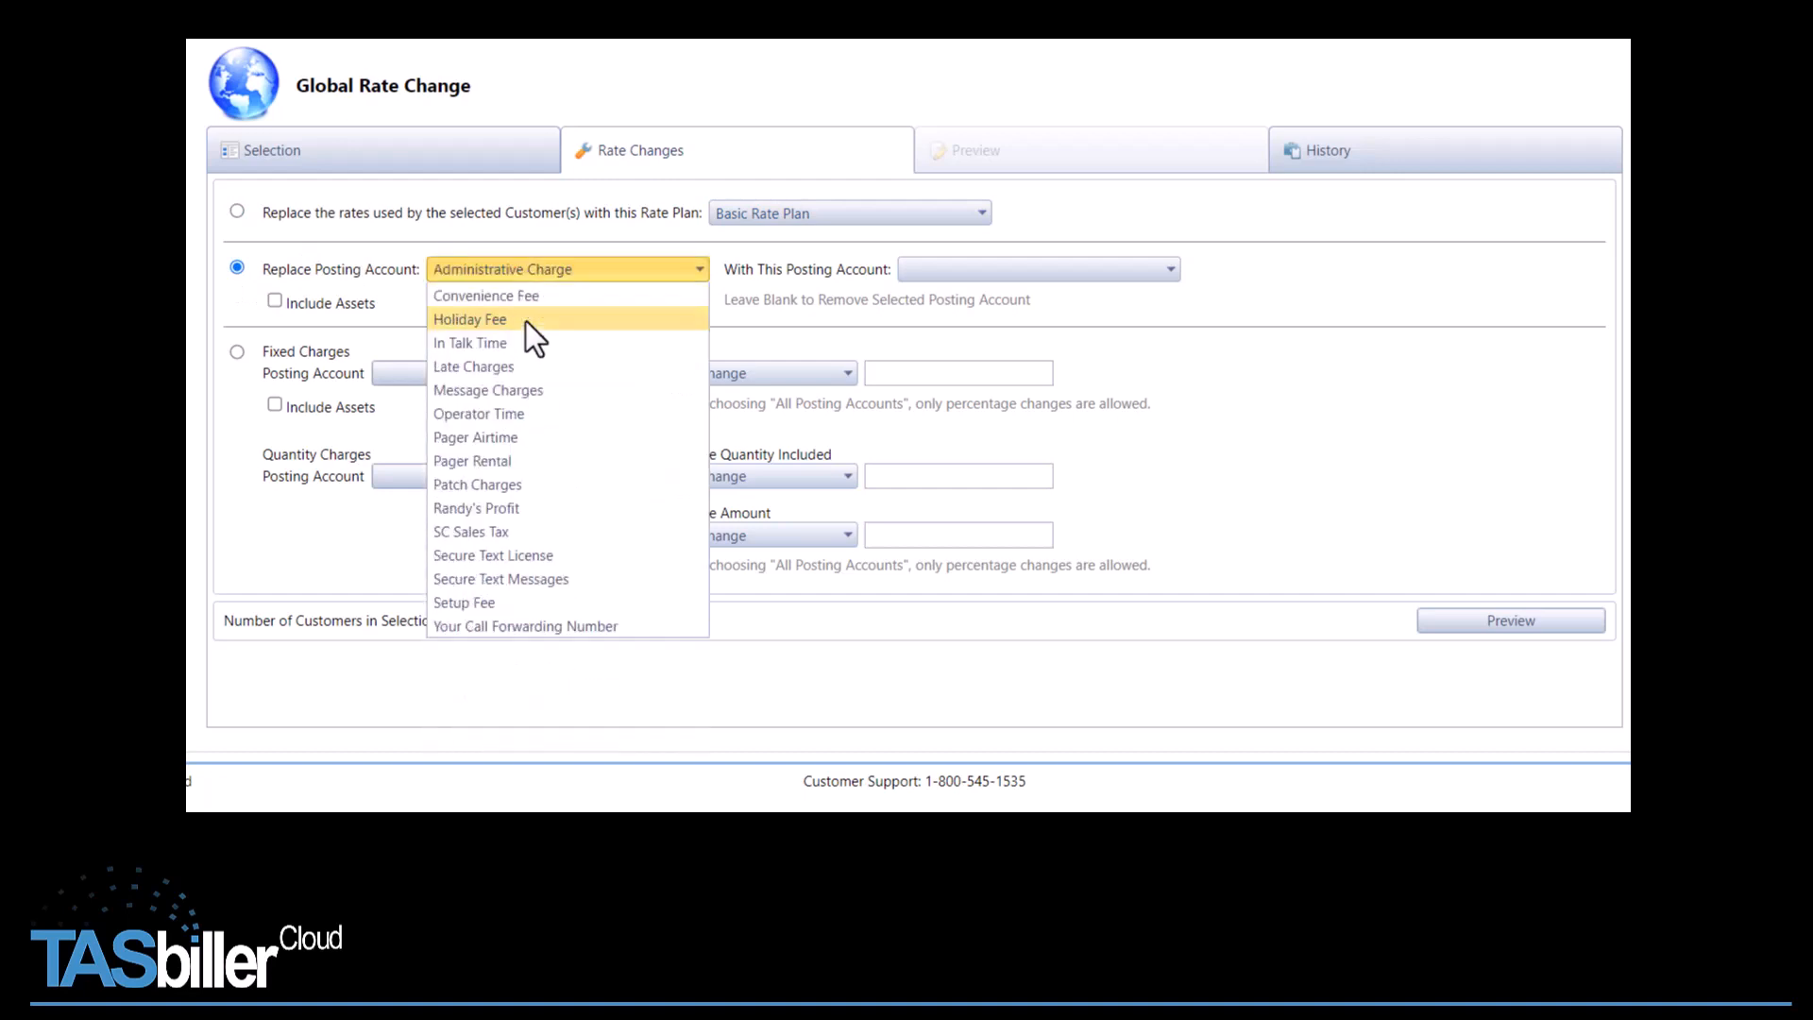
{"action": "left_click", "coordinate": [977, 277]}
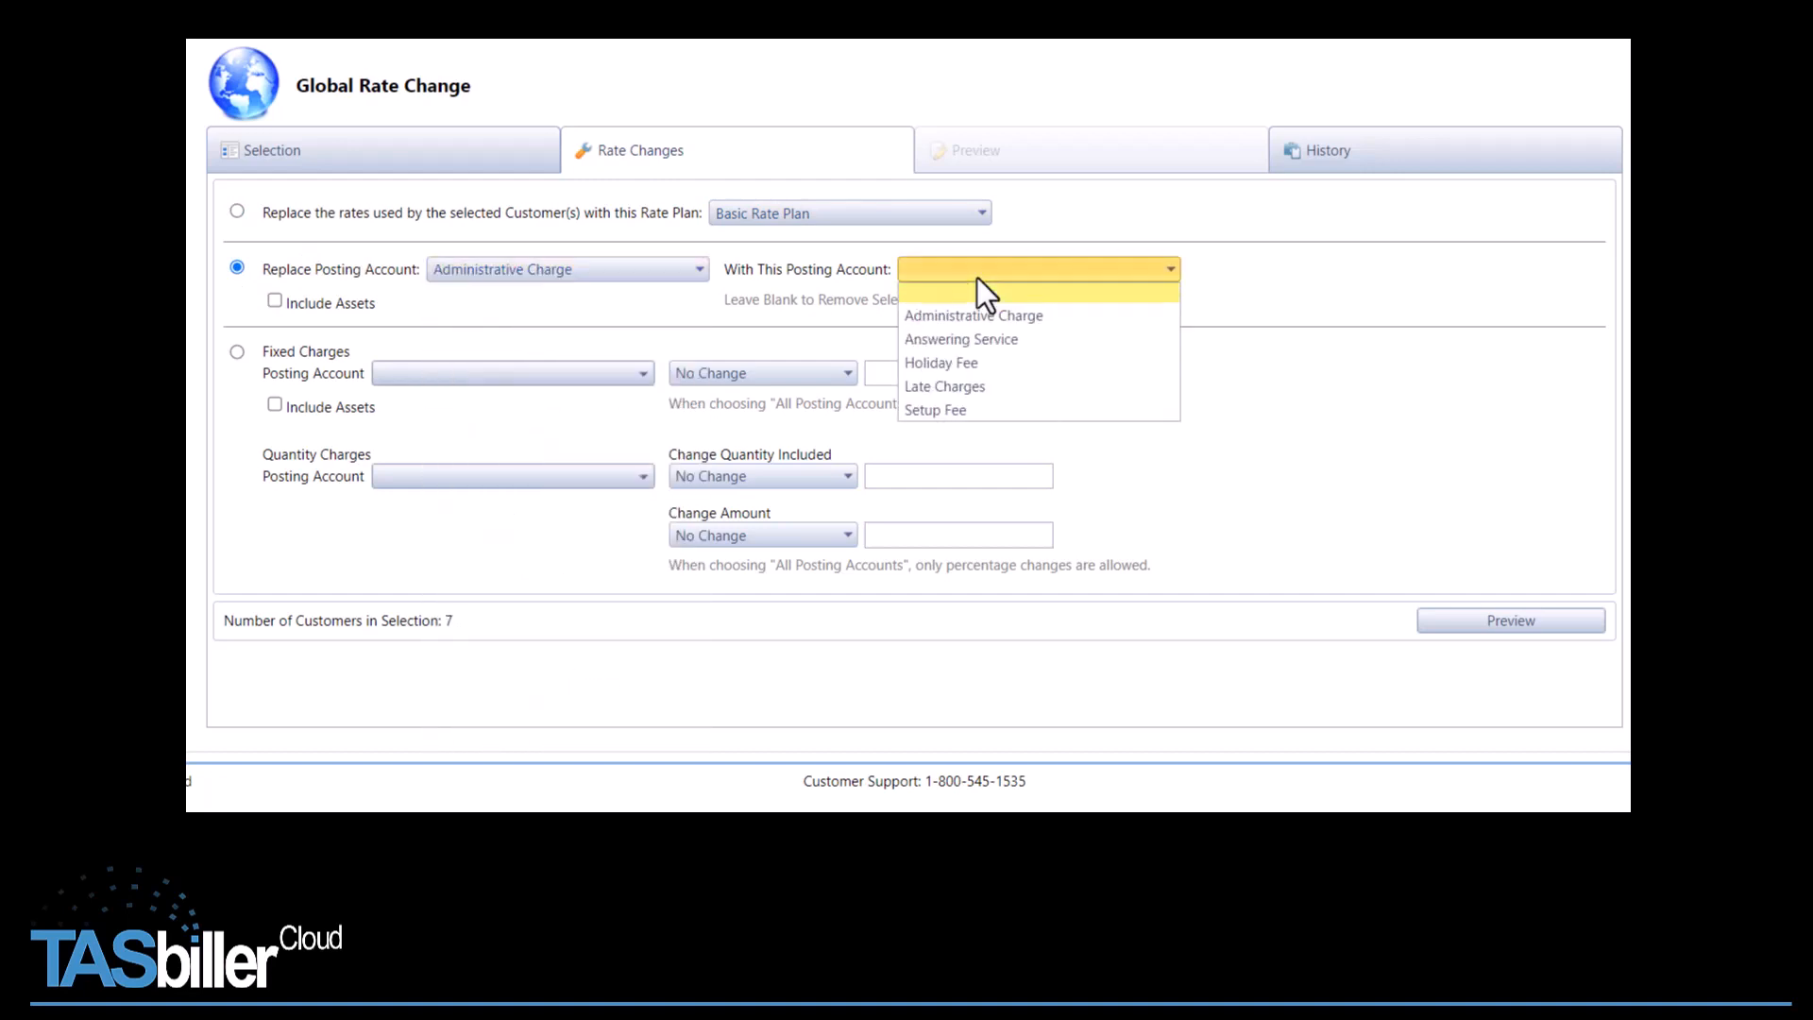
{"action": "left_click", "coordinate": [979, 336]}
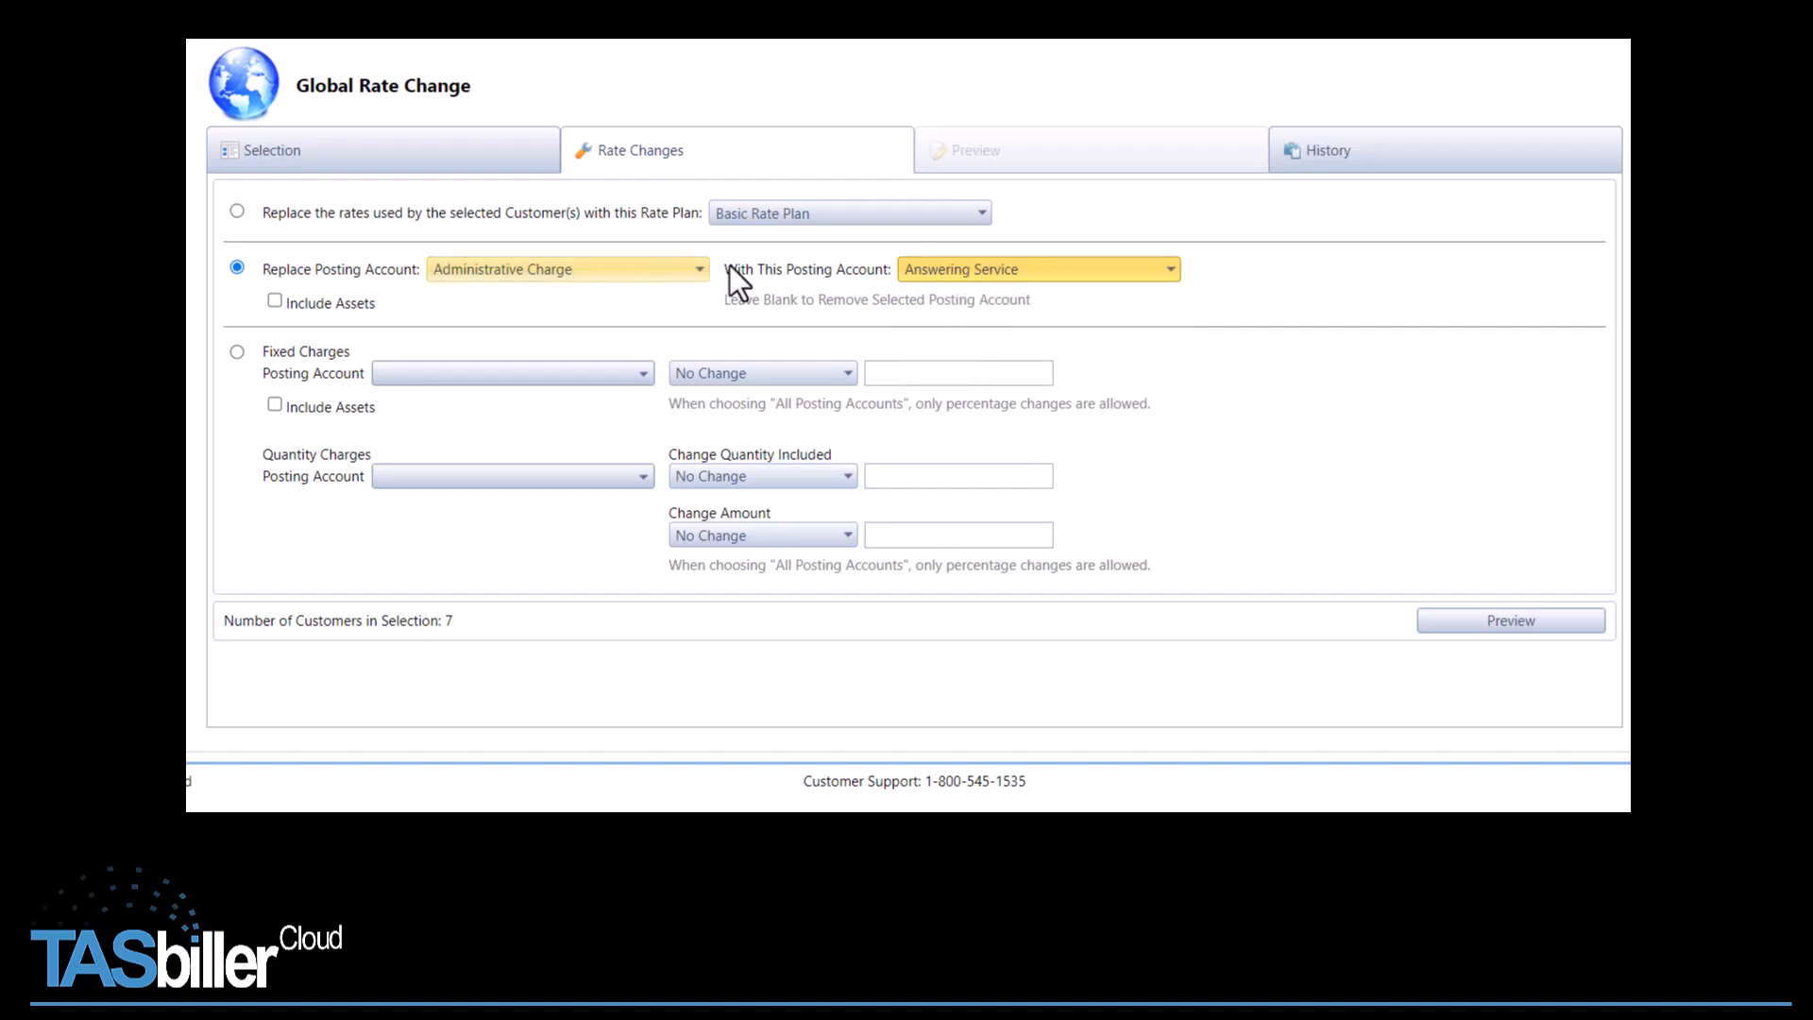
- Leave the replacement posting account blank to remove the Administrative Charge, and read the note about removing the selected posting account
{"action": "left_click", "coordinate": [974, 268]}
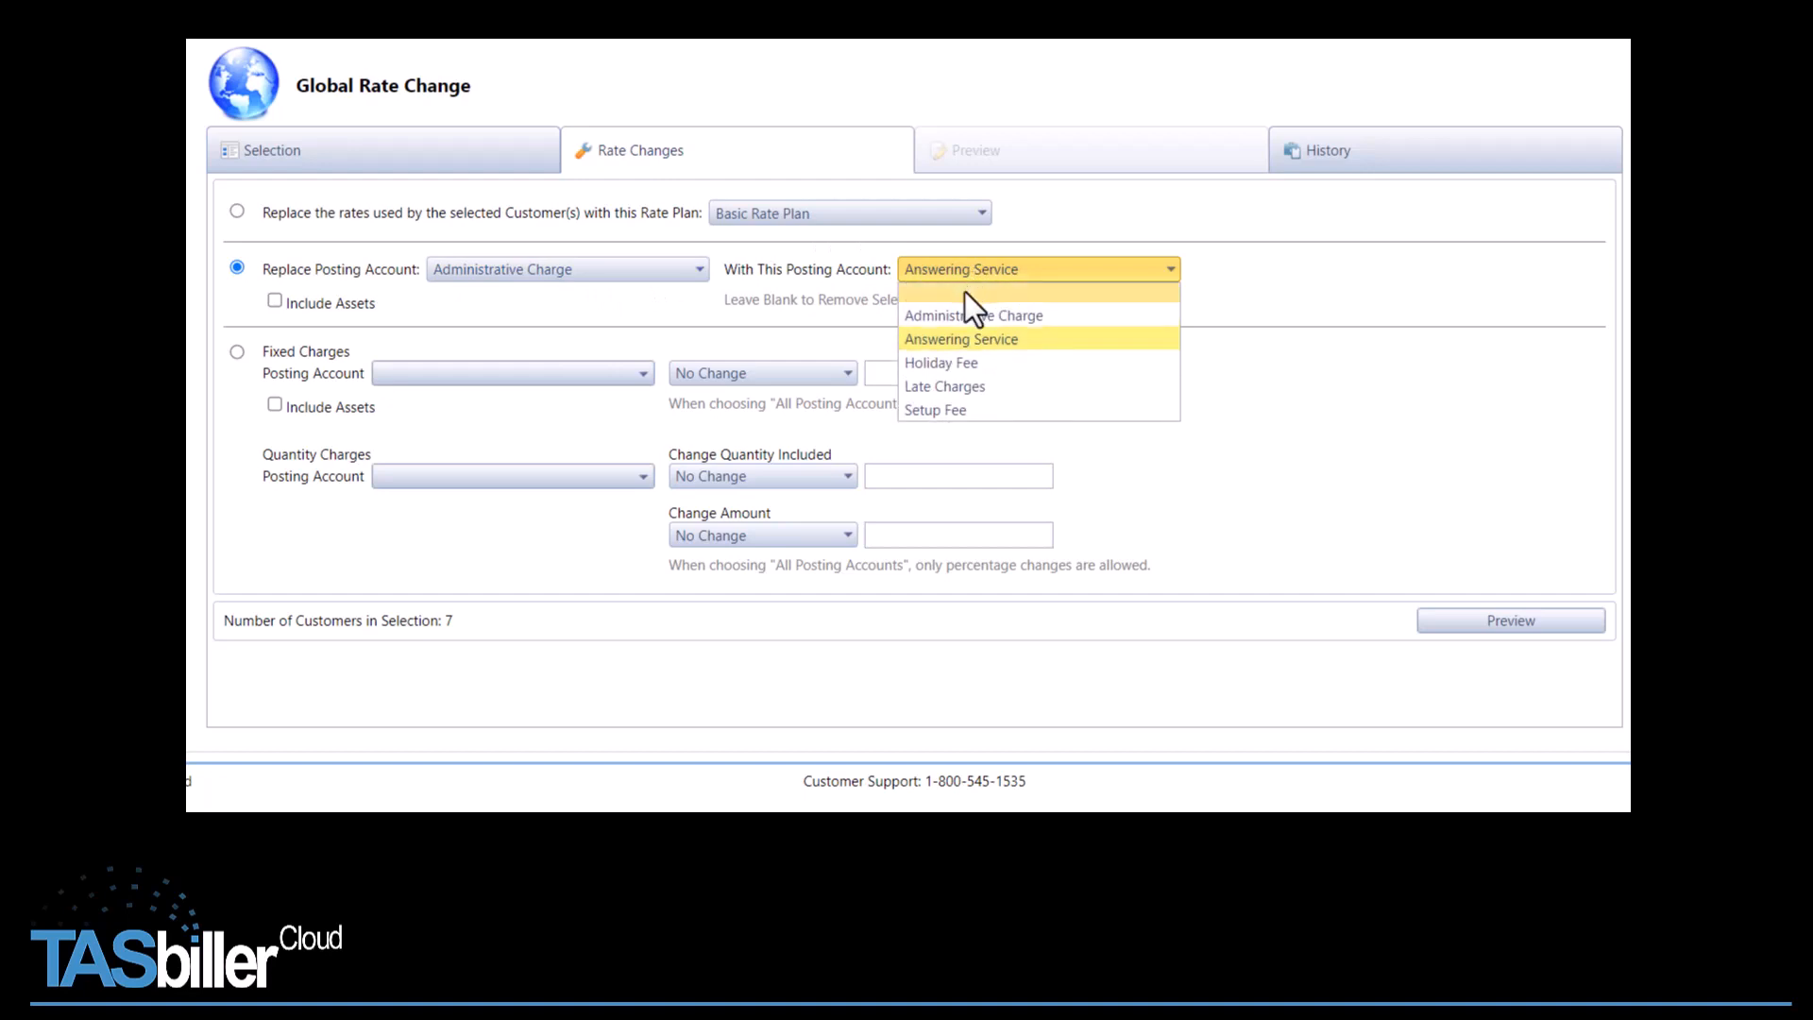
{"action": "left_click", "coordinate": [966, 292]}
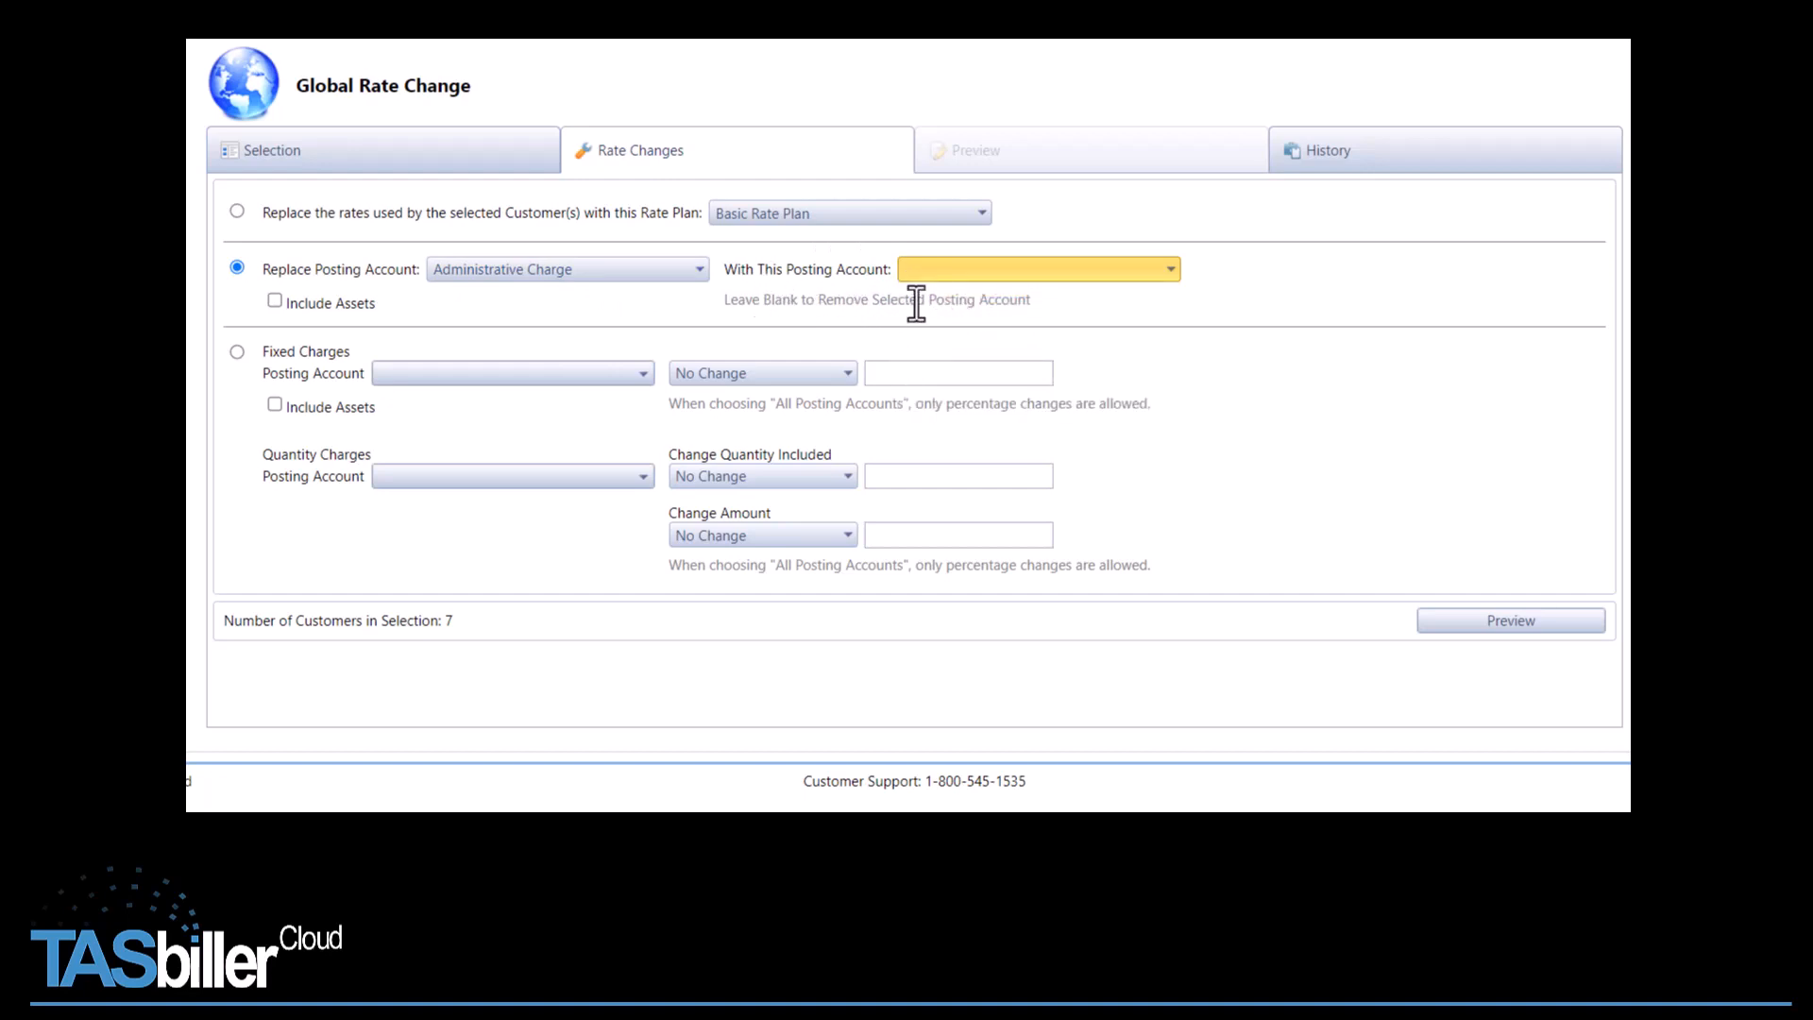
{"action": "left_click_drag", "start_coordinate": [1033, 301], "coordinate": [729, 305]}
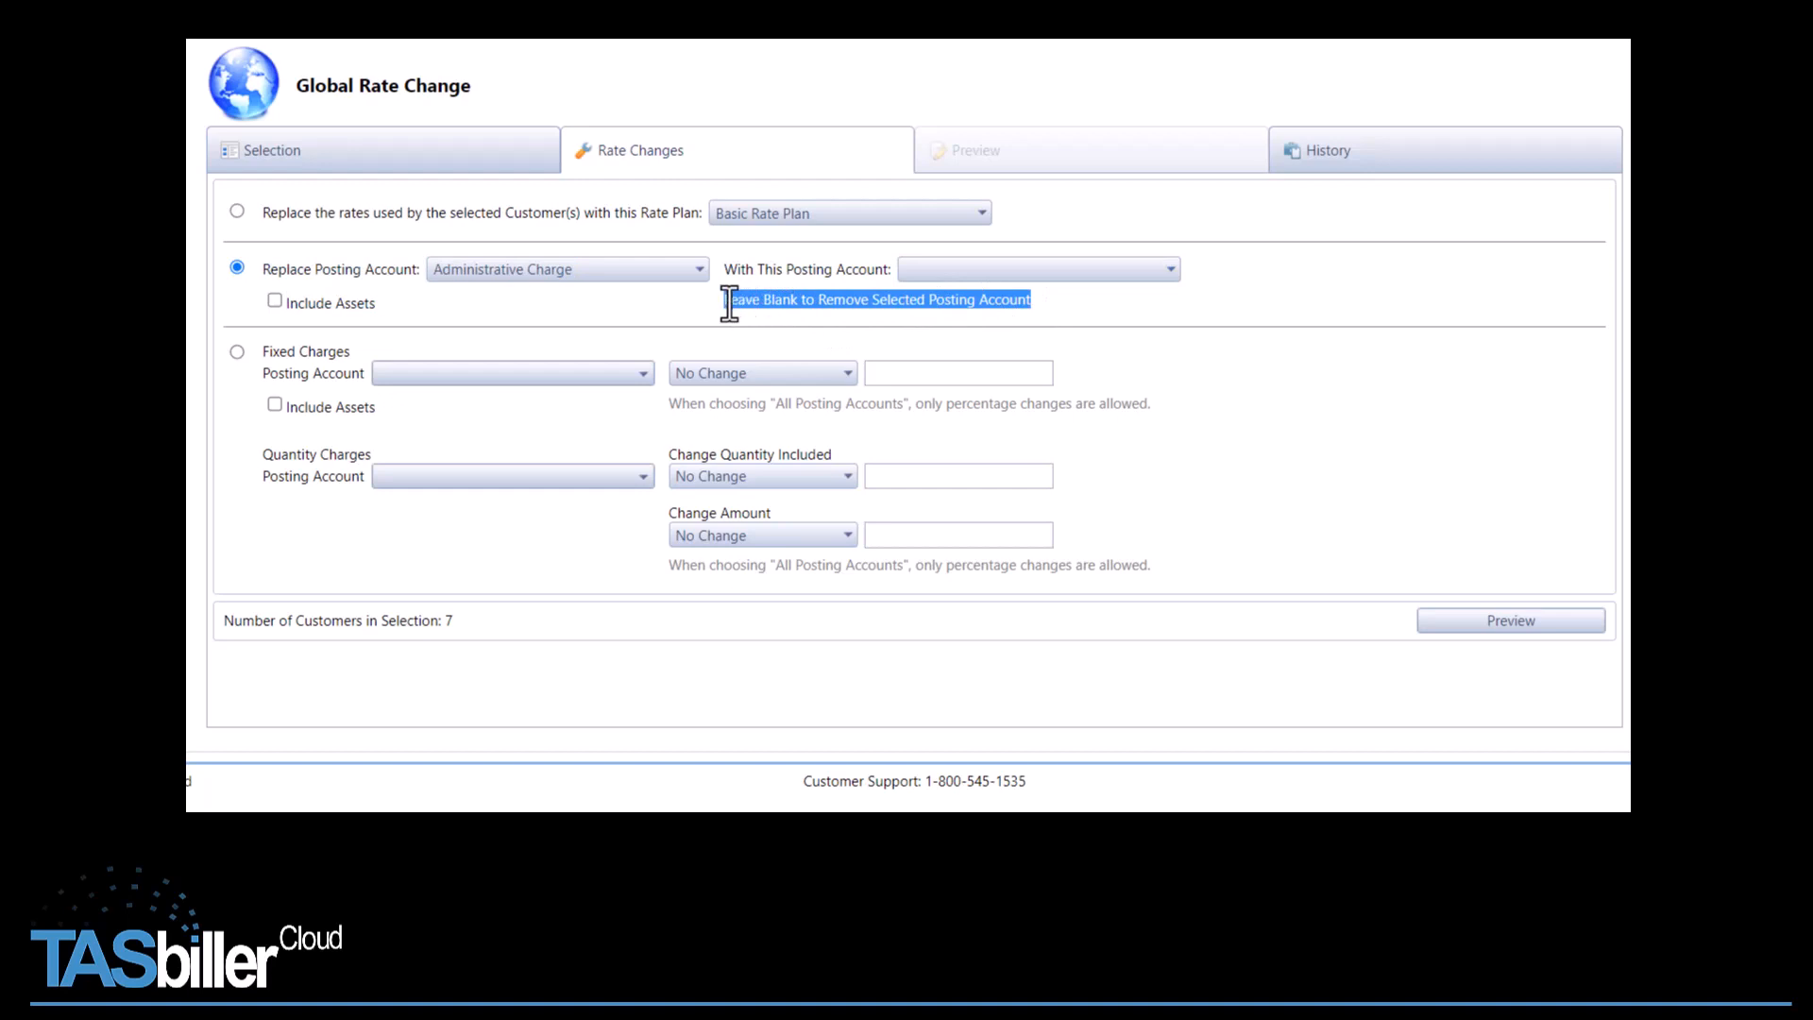
{"action": "left_click", "coordinate": [620, 304]}
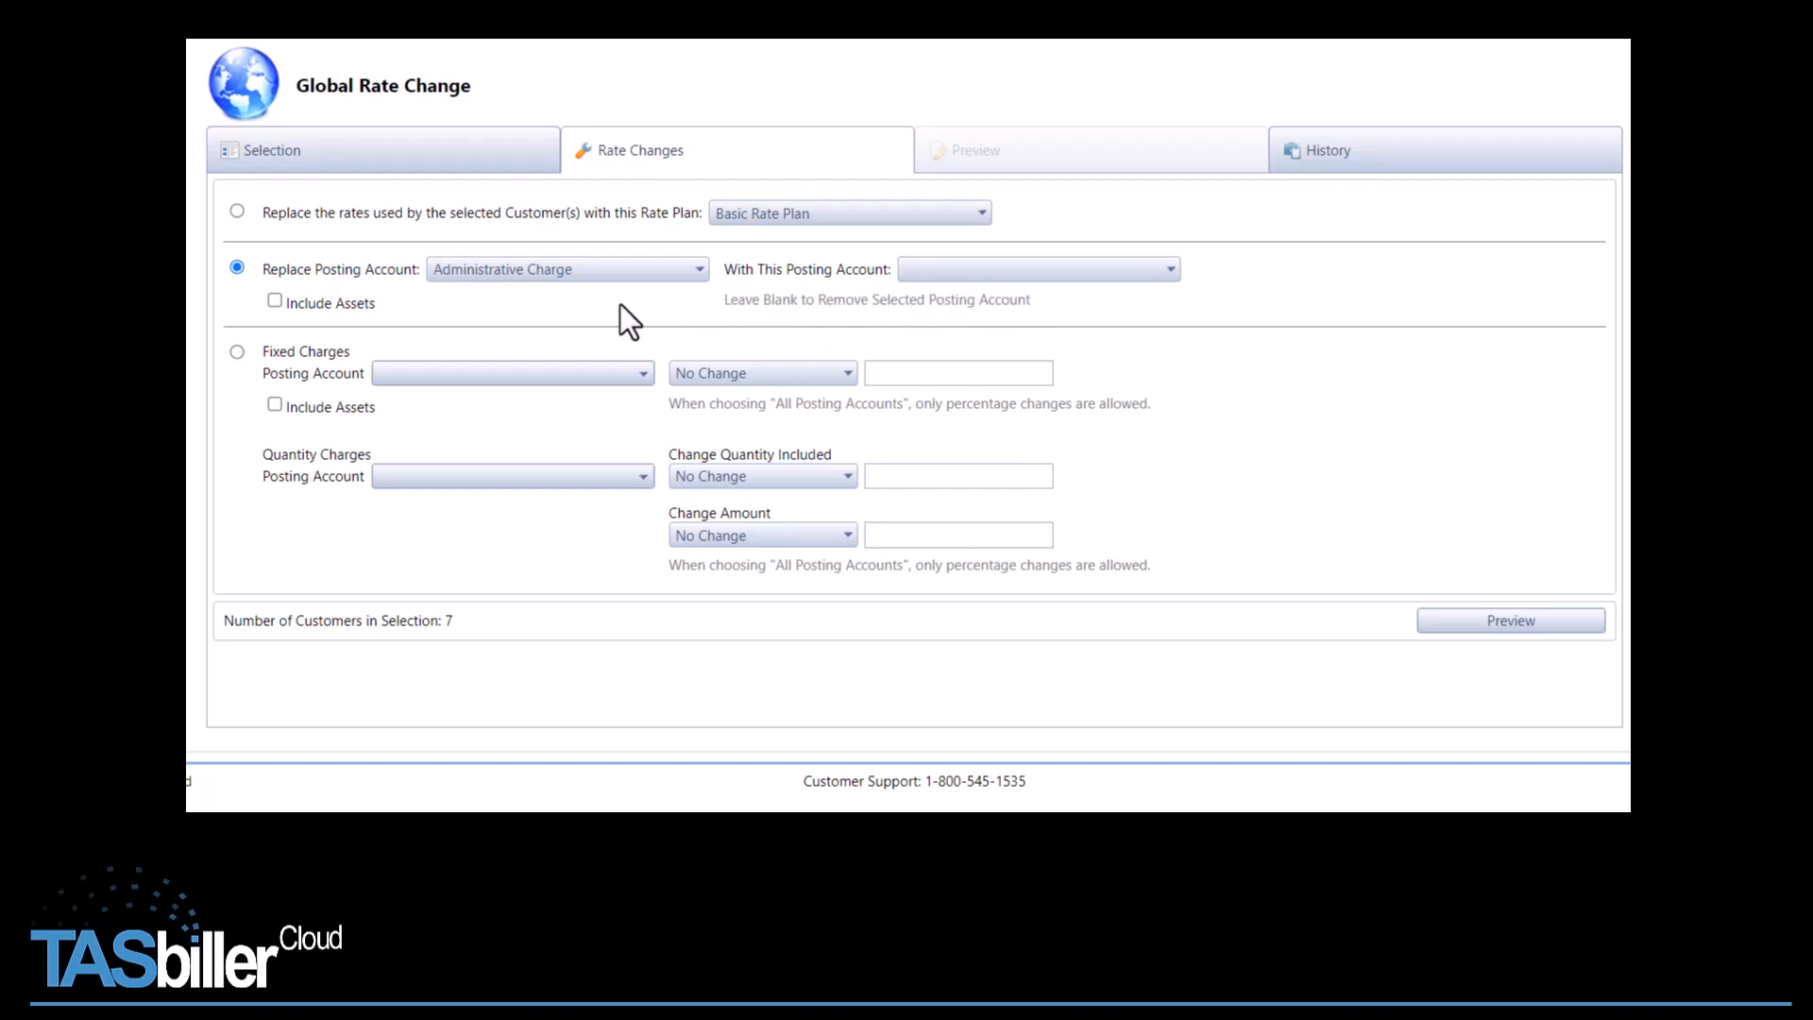
- Switch to changing fixed charges and add 10 percent to the Answering Service posting account
{"action": "left_click", "coordinate": [236, 352]}
{"action": "left_click", "coordinate": [491, 375]}
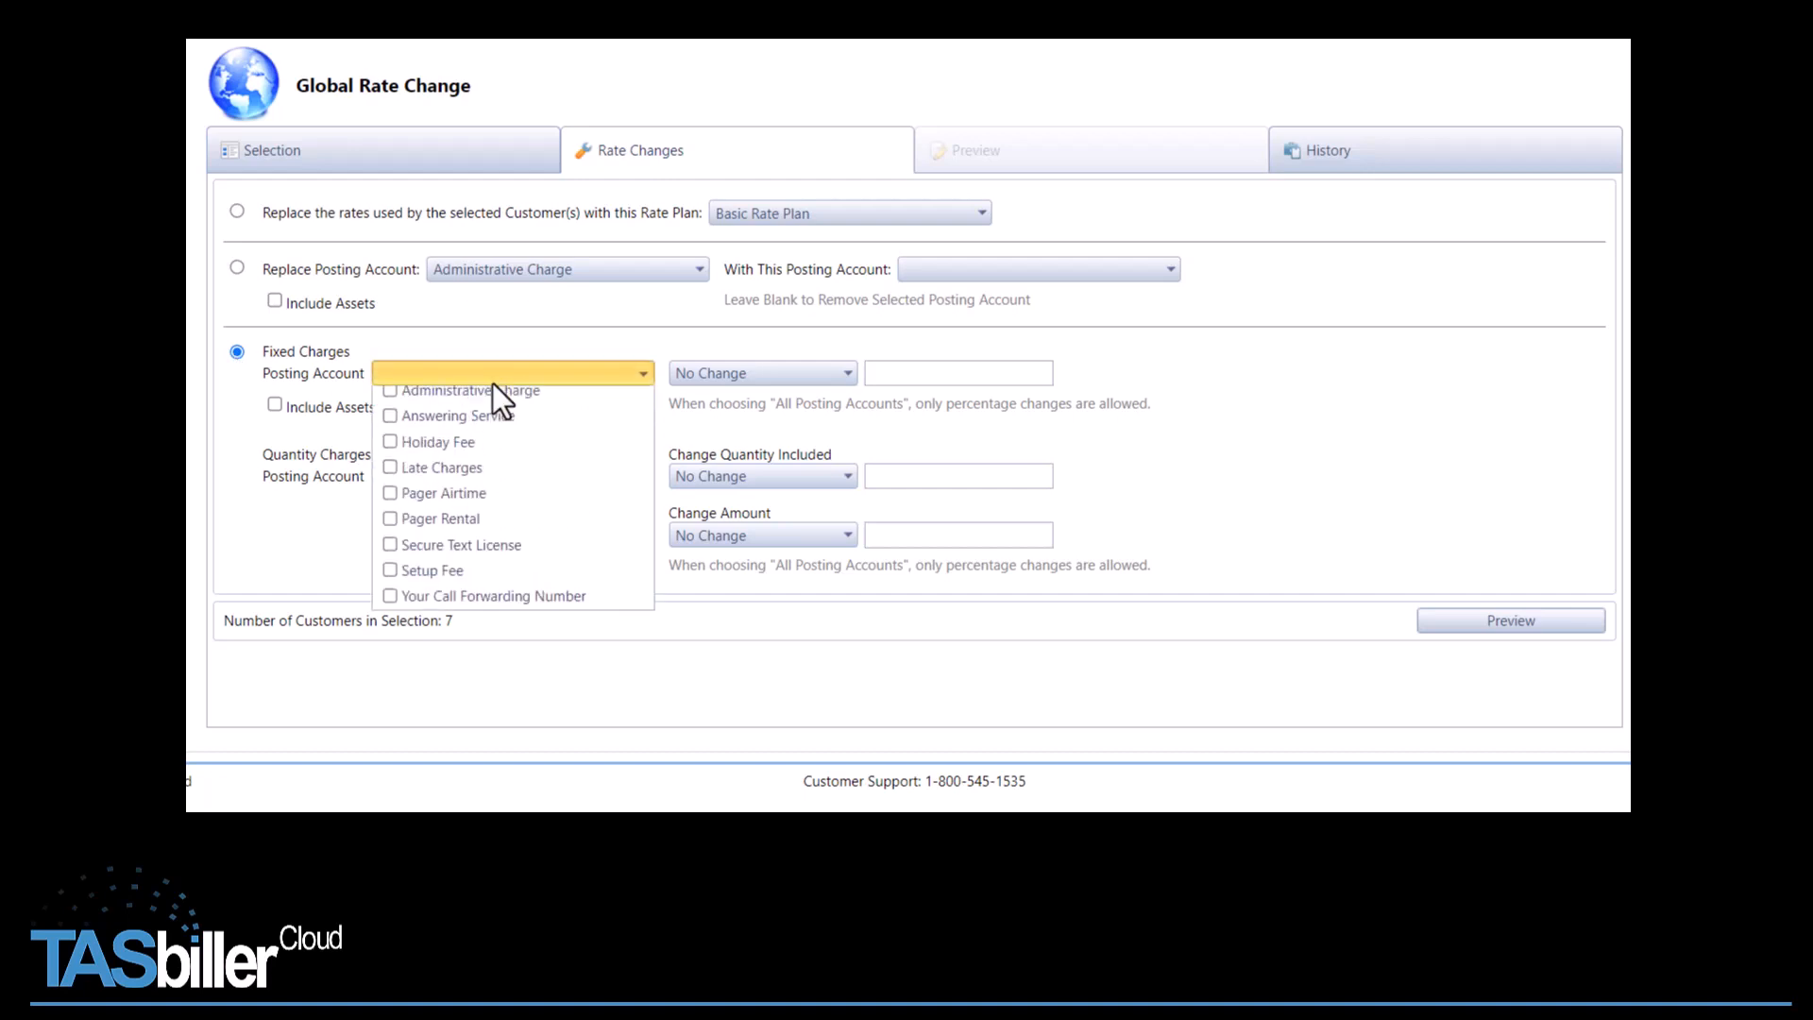
{"action": "left_click", "coordinate": [466, 425]}
{"action": "left_click", "coordinate": [801, 376]}
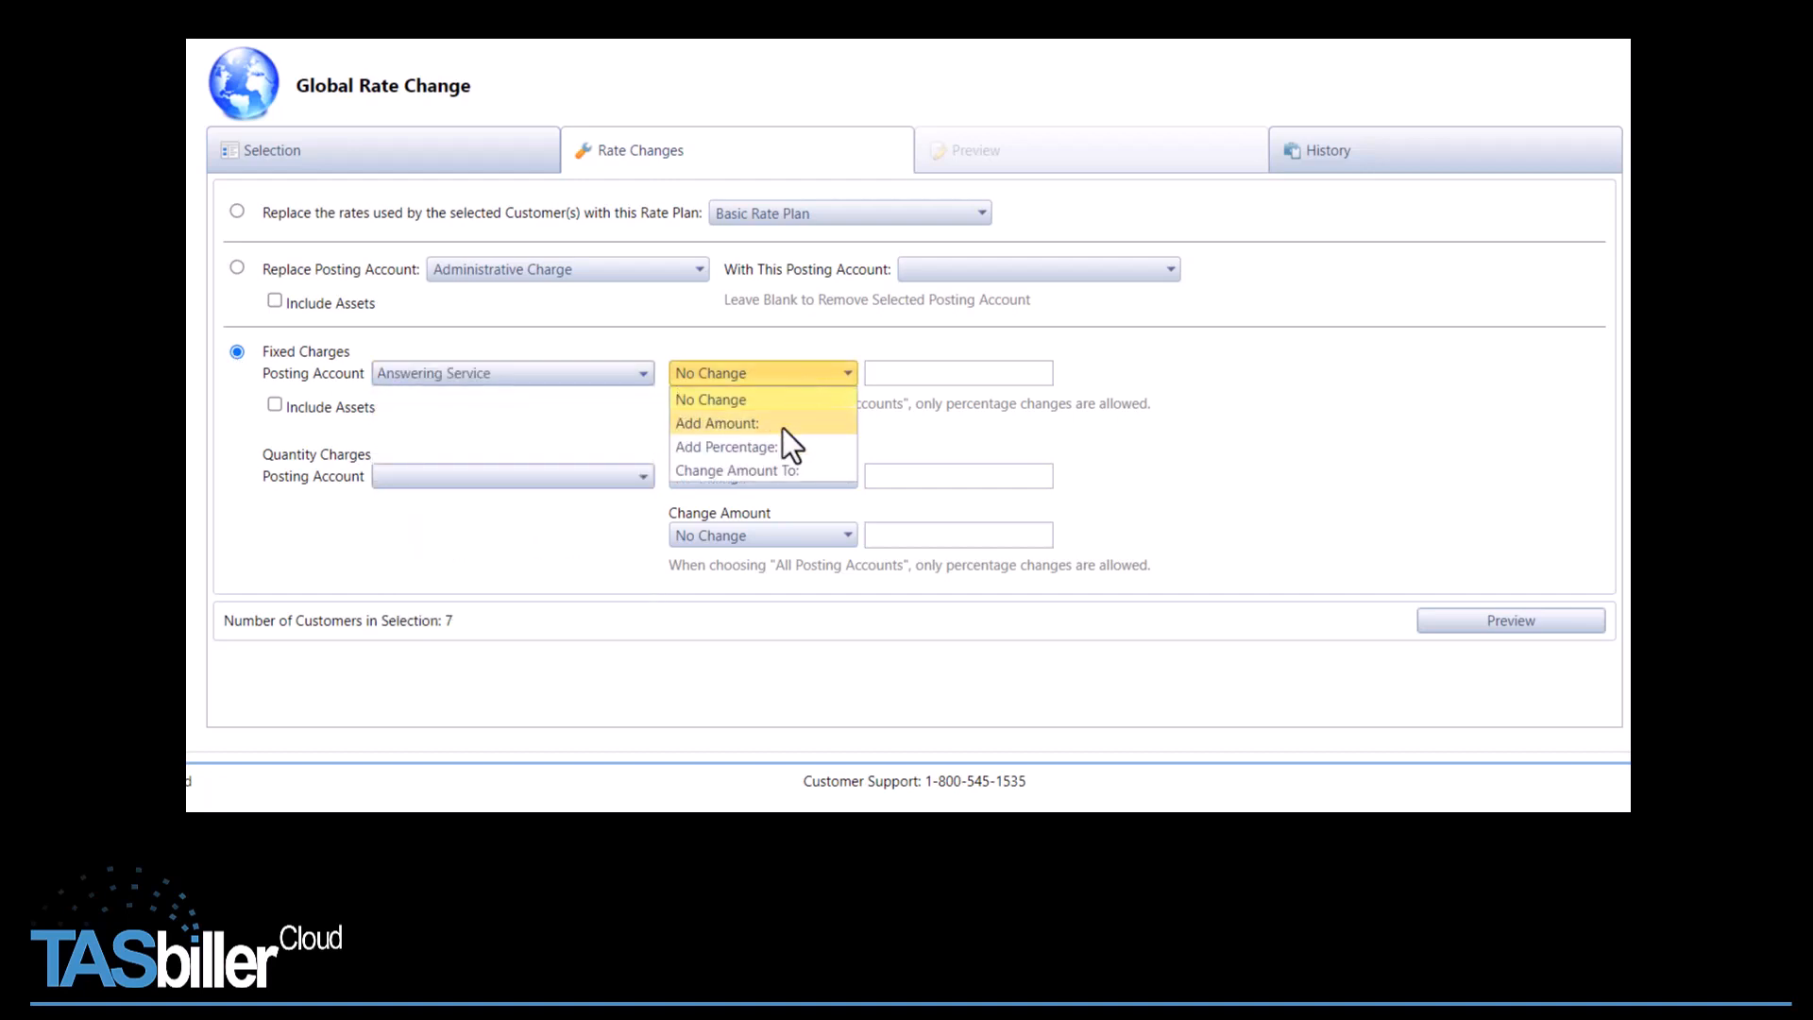
{"action": "left_click", "coordinate": [784, 447]}
{"action": "left_click", "coordinate": [921, 375]}
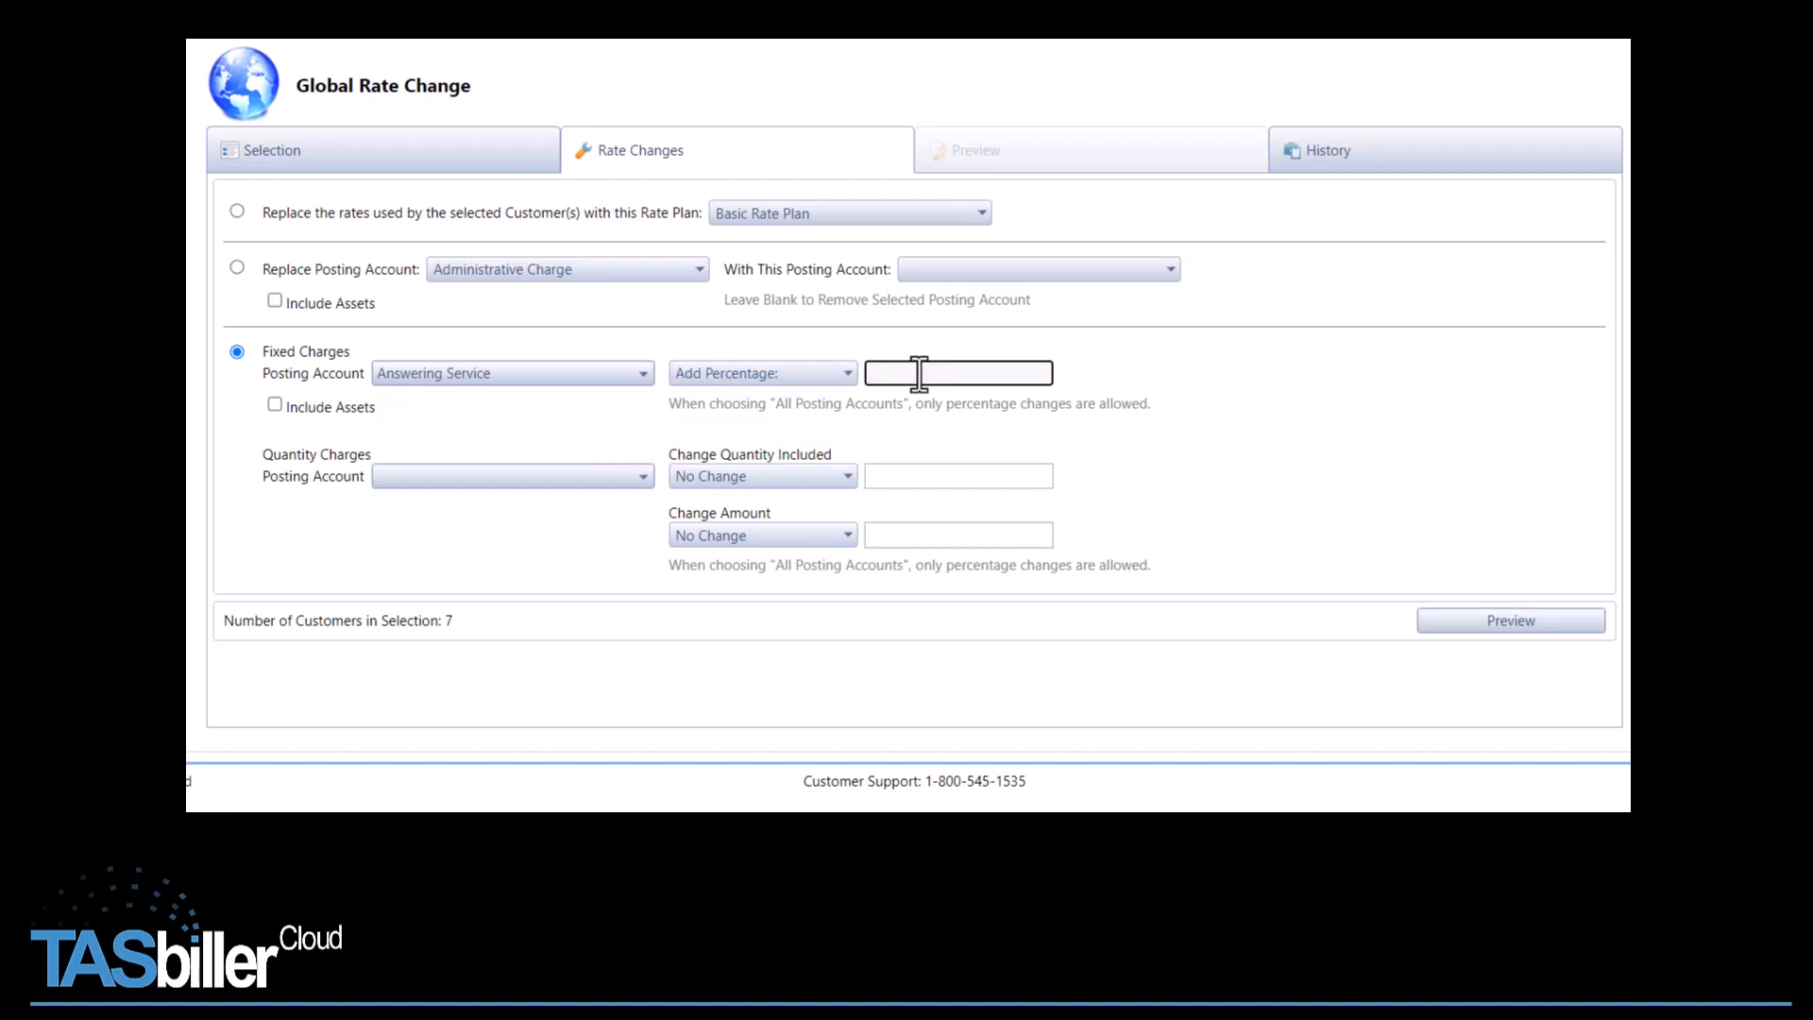
{"action": "type", "text": "10"}
- For the Operator Time quantity charge, change the quantity included by a percentage of -10
{"action": "left_click", "coordinate": [541, 478]}
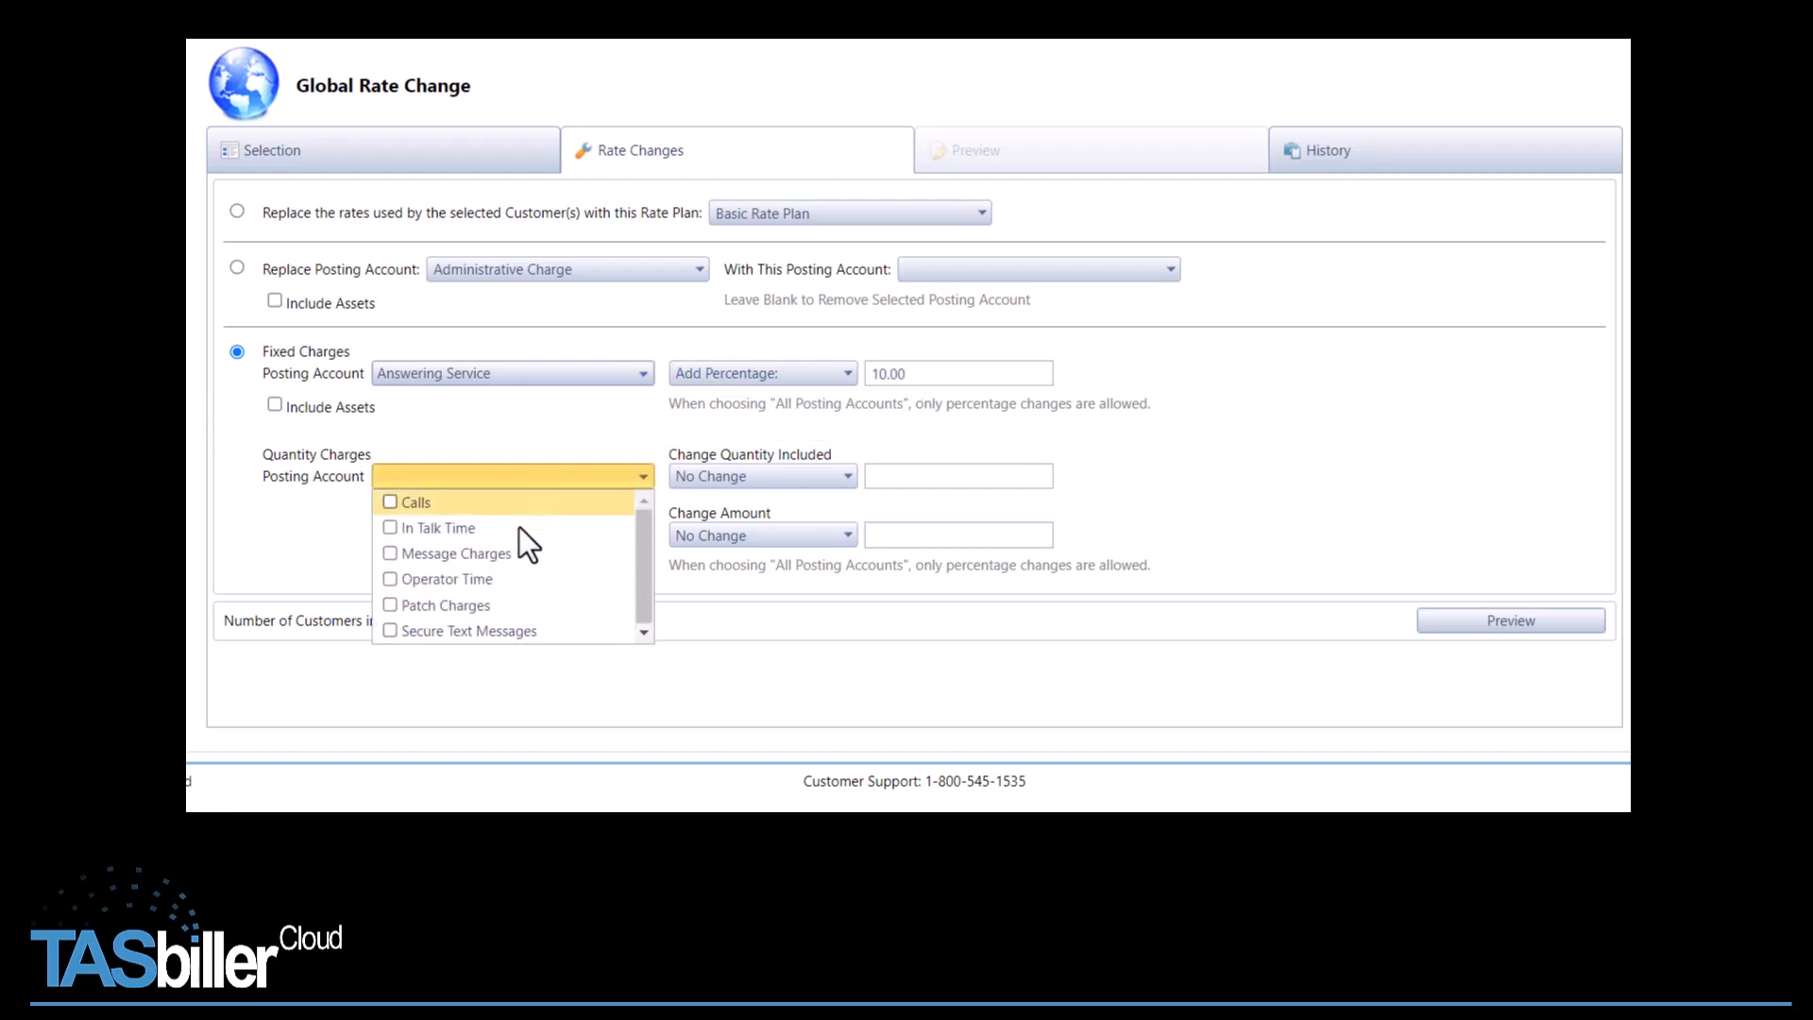
{"action": "left_click", "coordinate": [506, 578]}
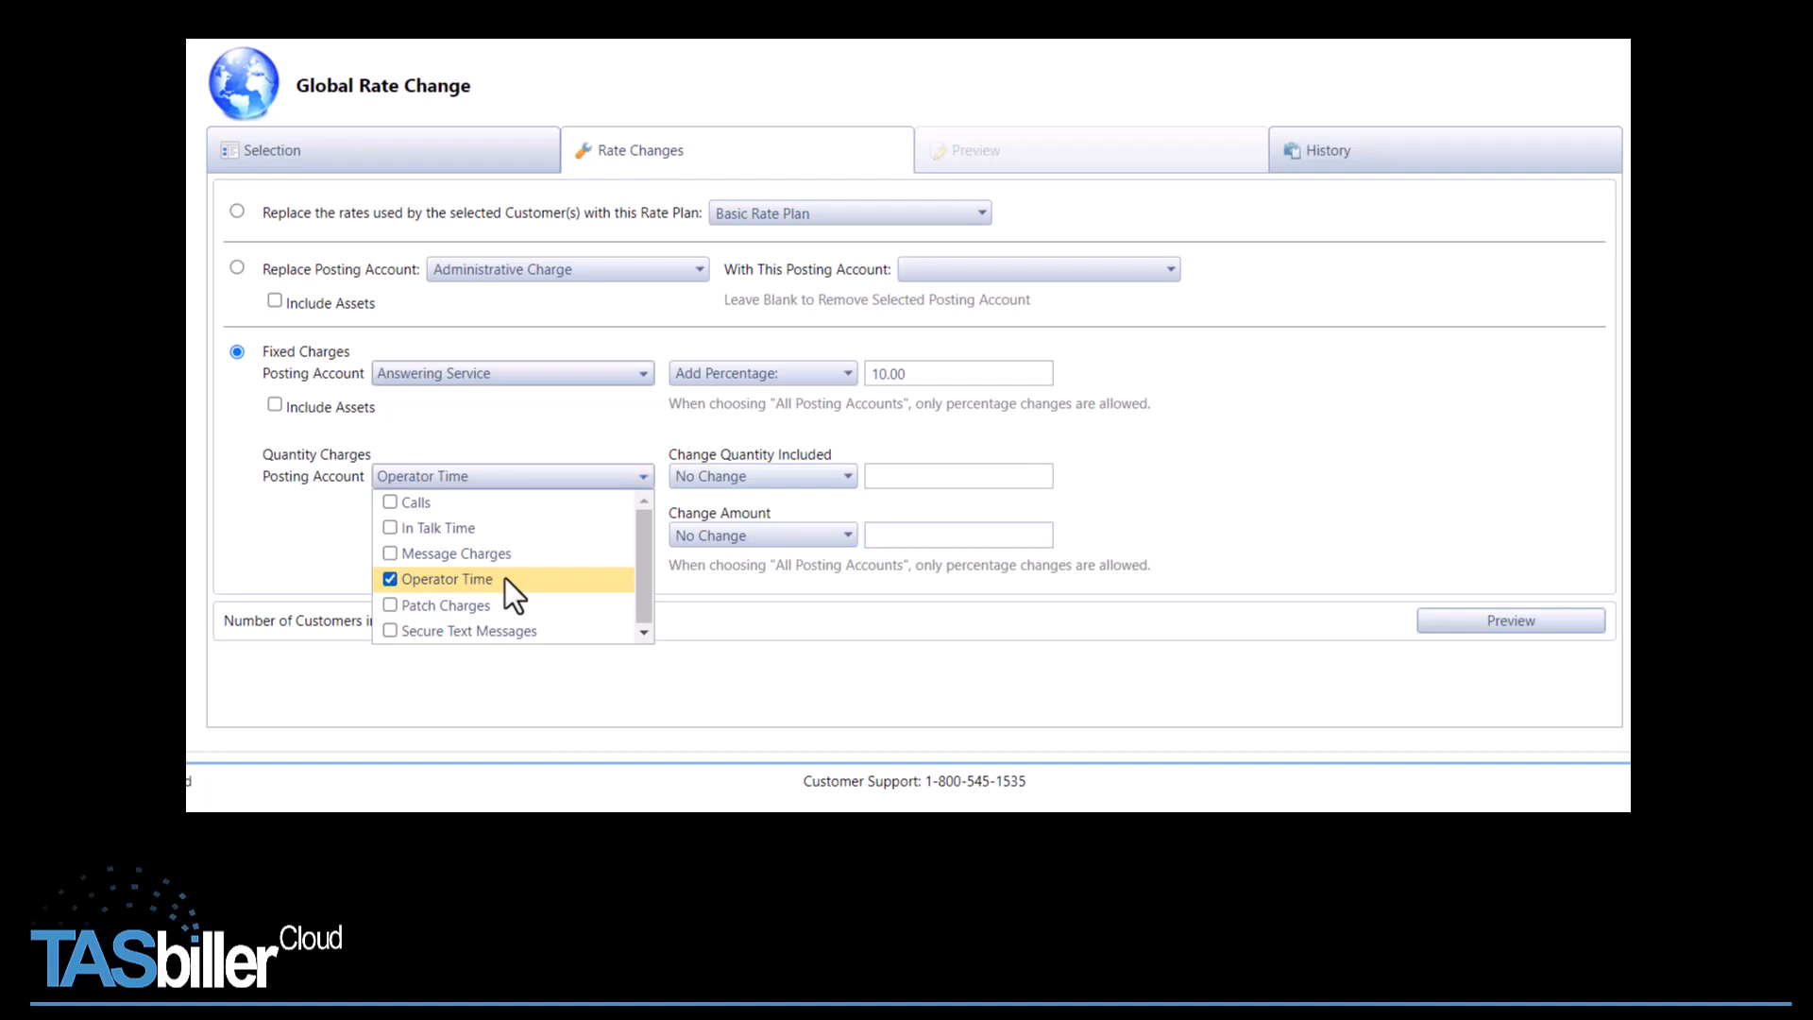
{"action": "left_click", "coordinate": [813, 483]}
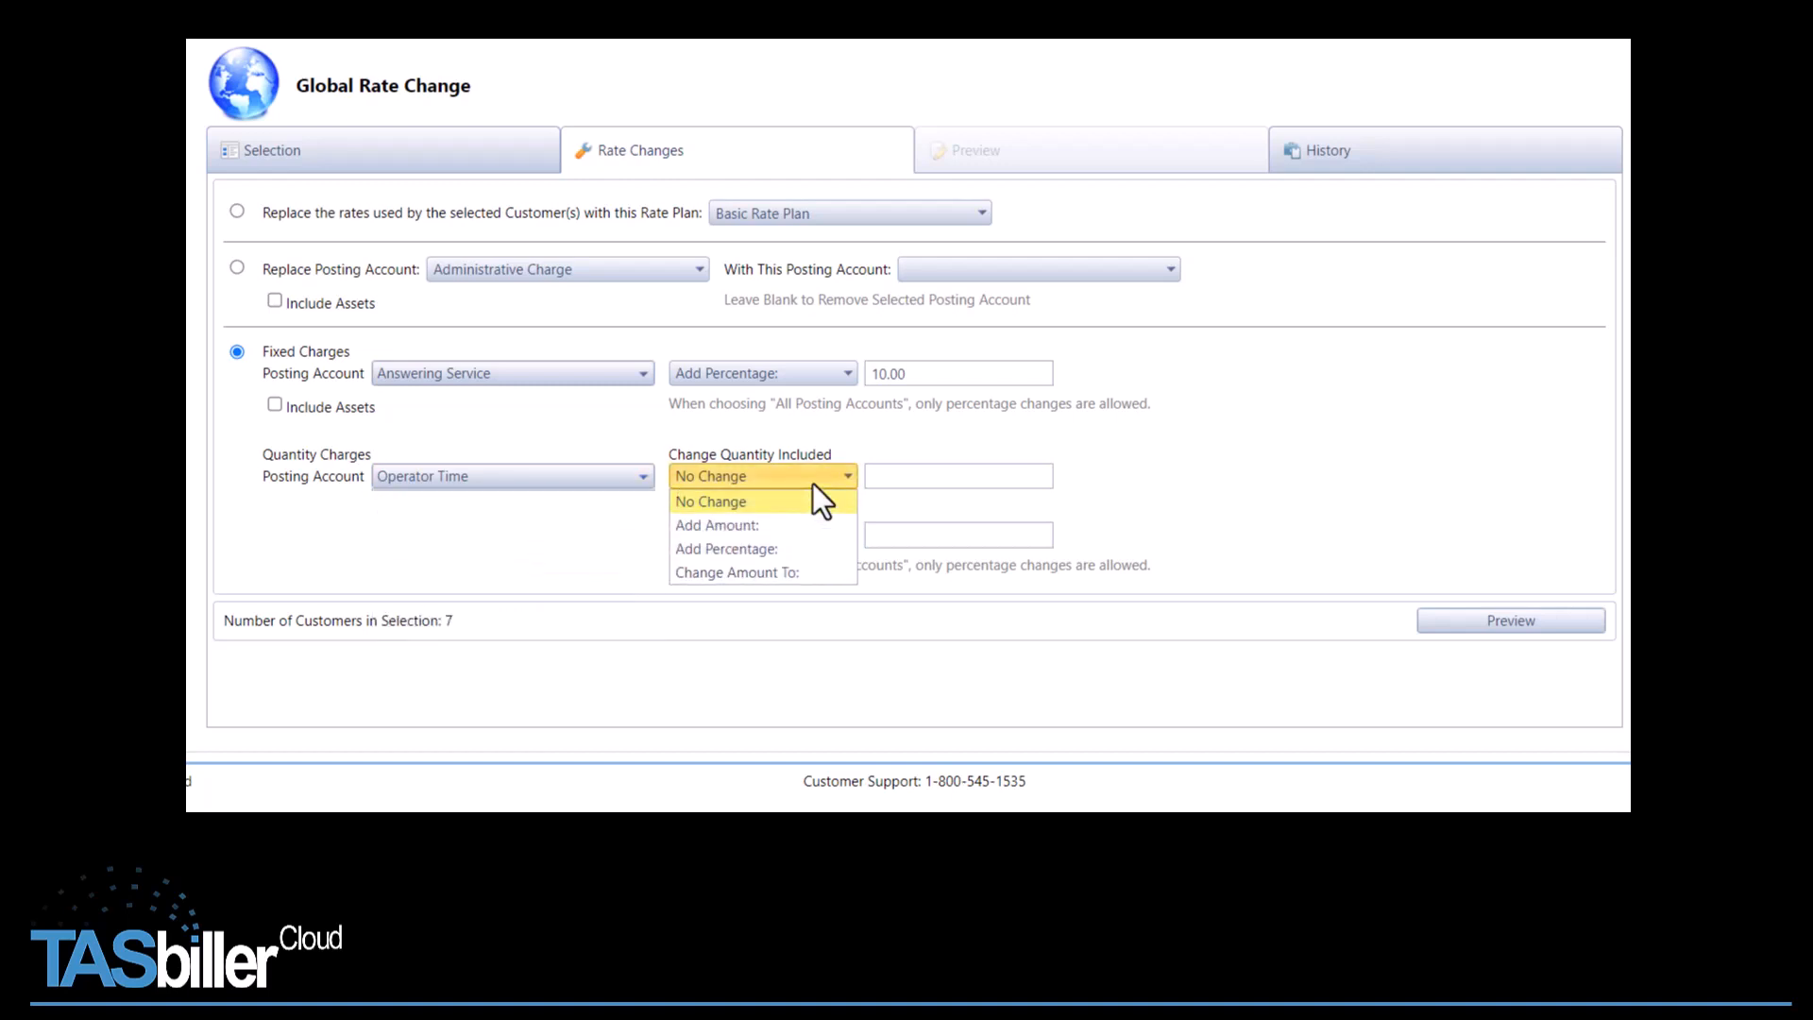
{"action": "left_click", "coordinate": [807, 552]}
{"action": "left_click", "coordinate": [908, 478]}
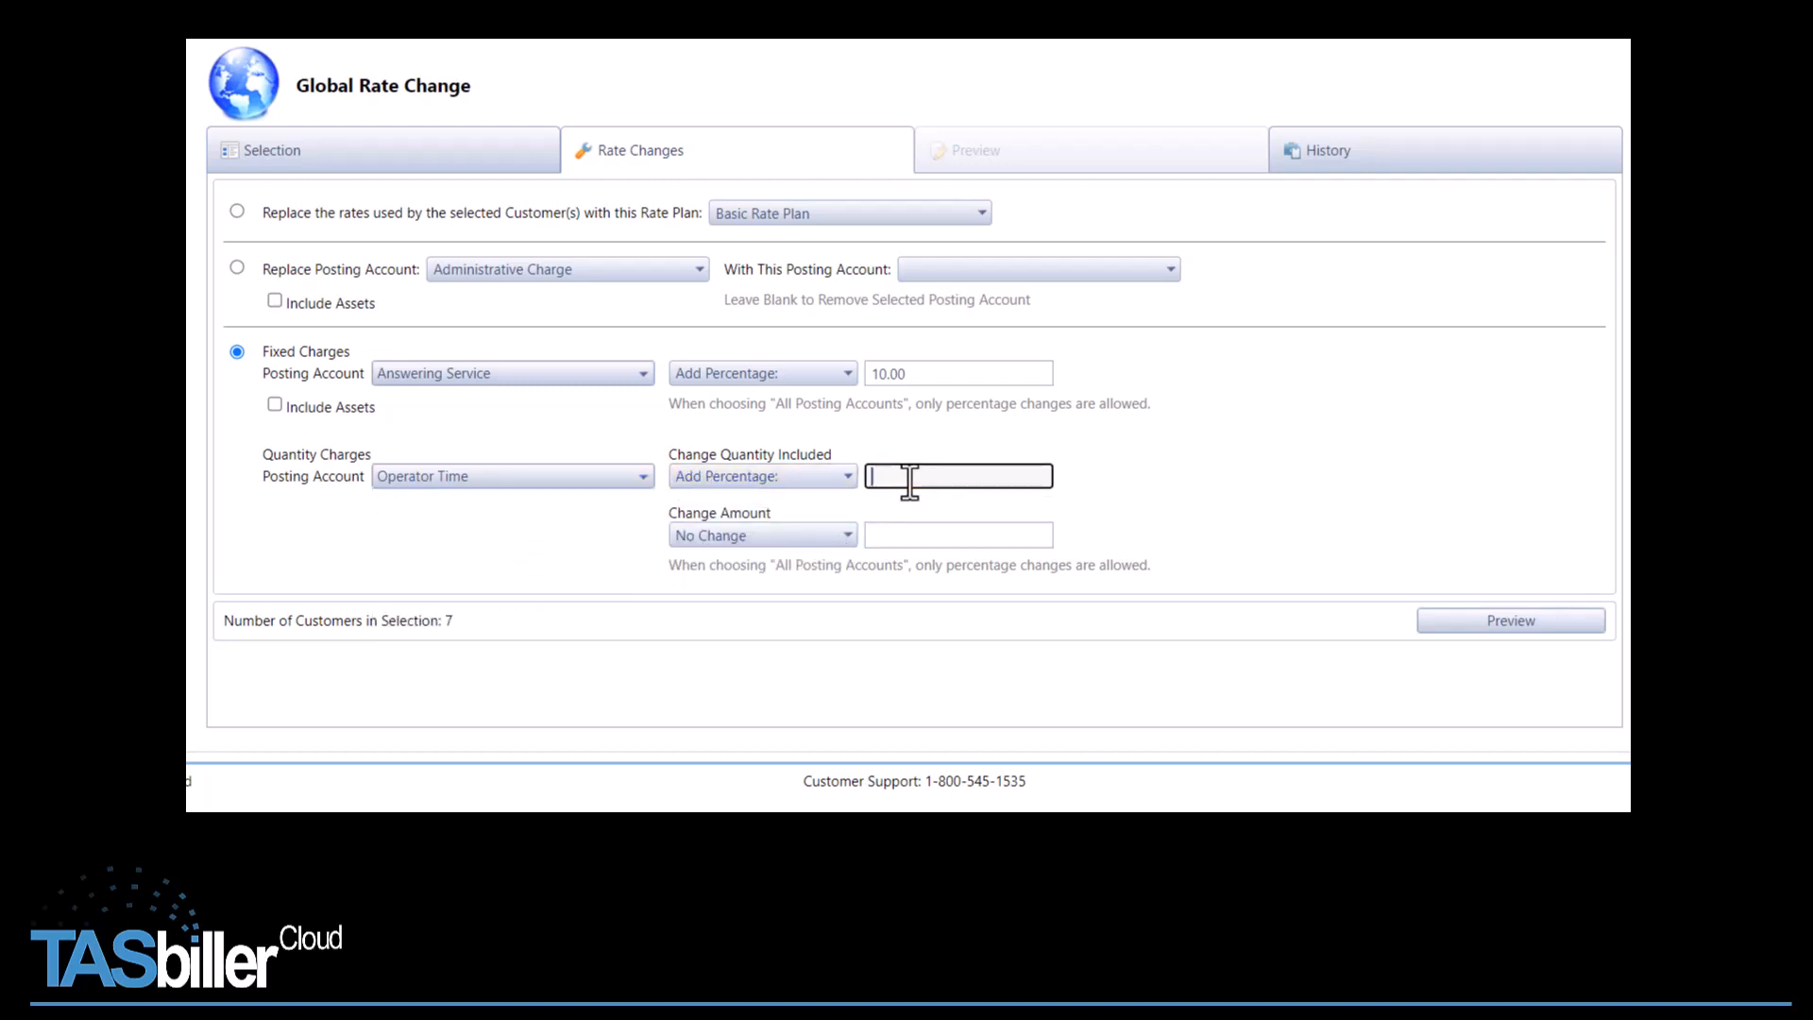
{"action": "type", "text": "-10"}
- Add 10 percent to the Operator Time charge amount and preview the proposed rate changes
{"action": "left_click", "coordinate": [832, 535]}
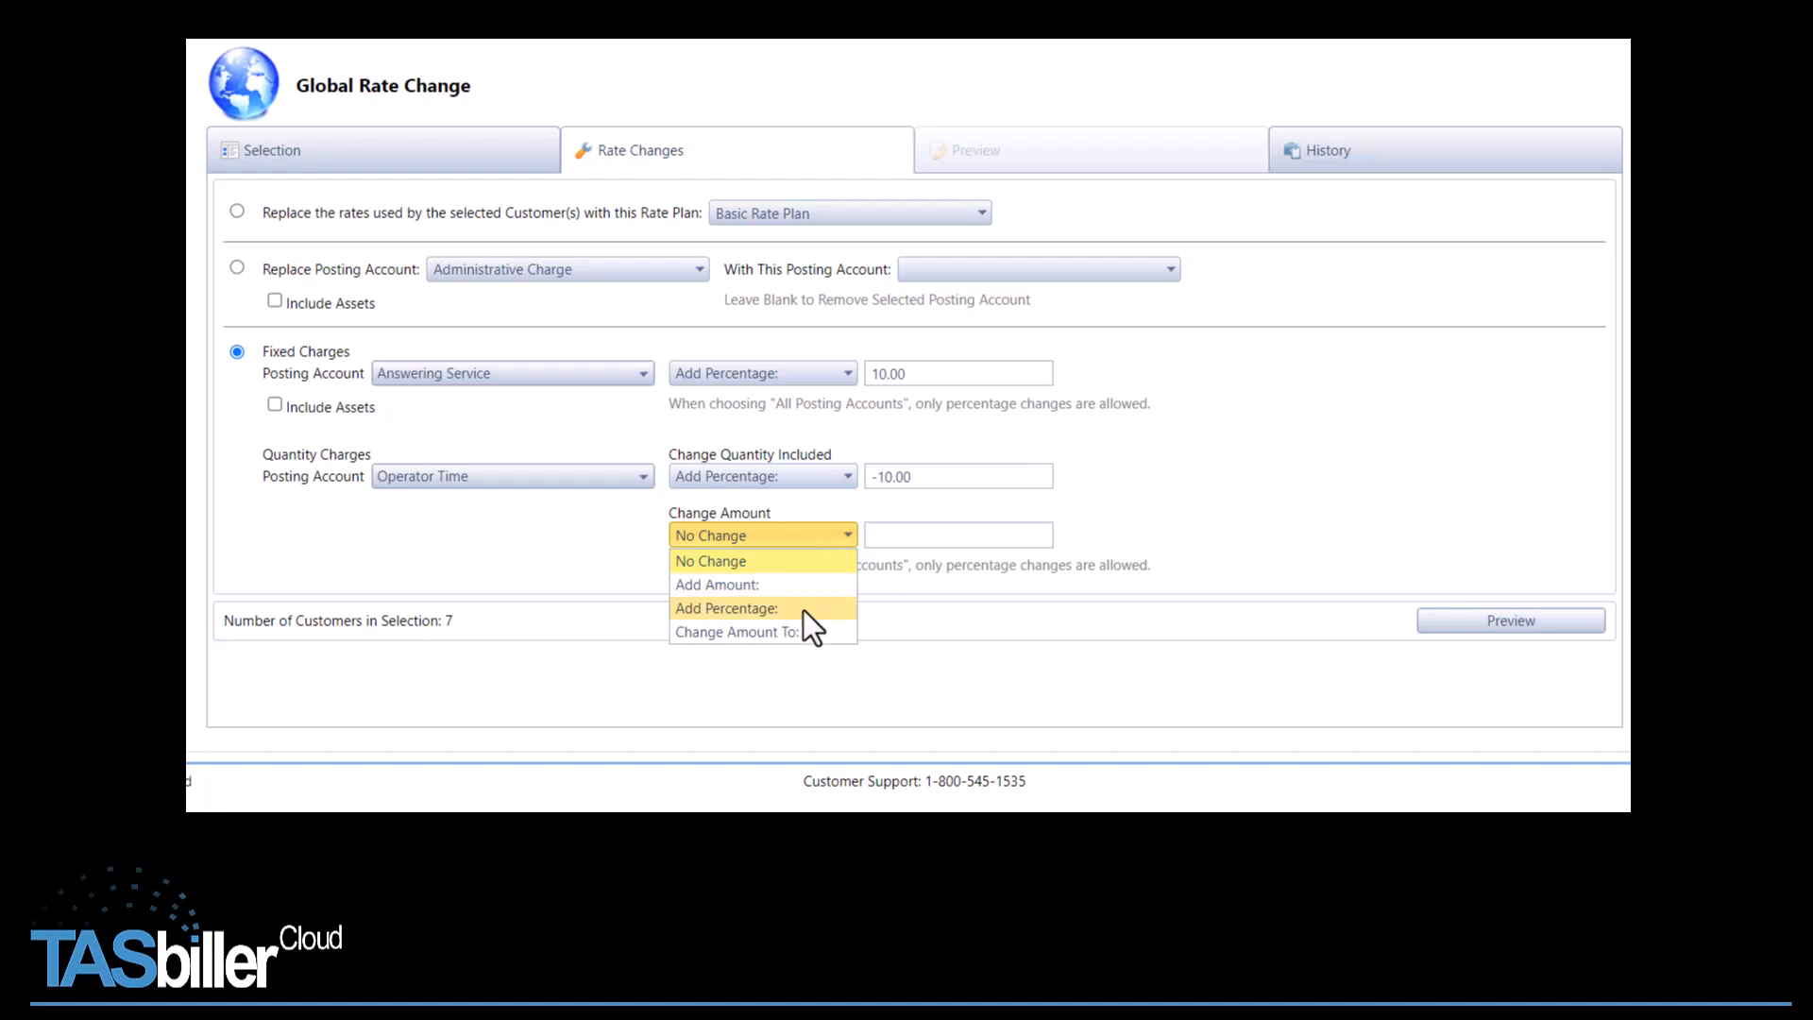
{"action": "left_click", "coordinate": [802, 610]}
{"action": "left_click", "coordinate": [971, 537]}
{"action": "type", "text": "10"}
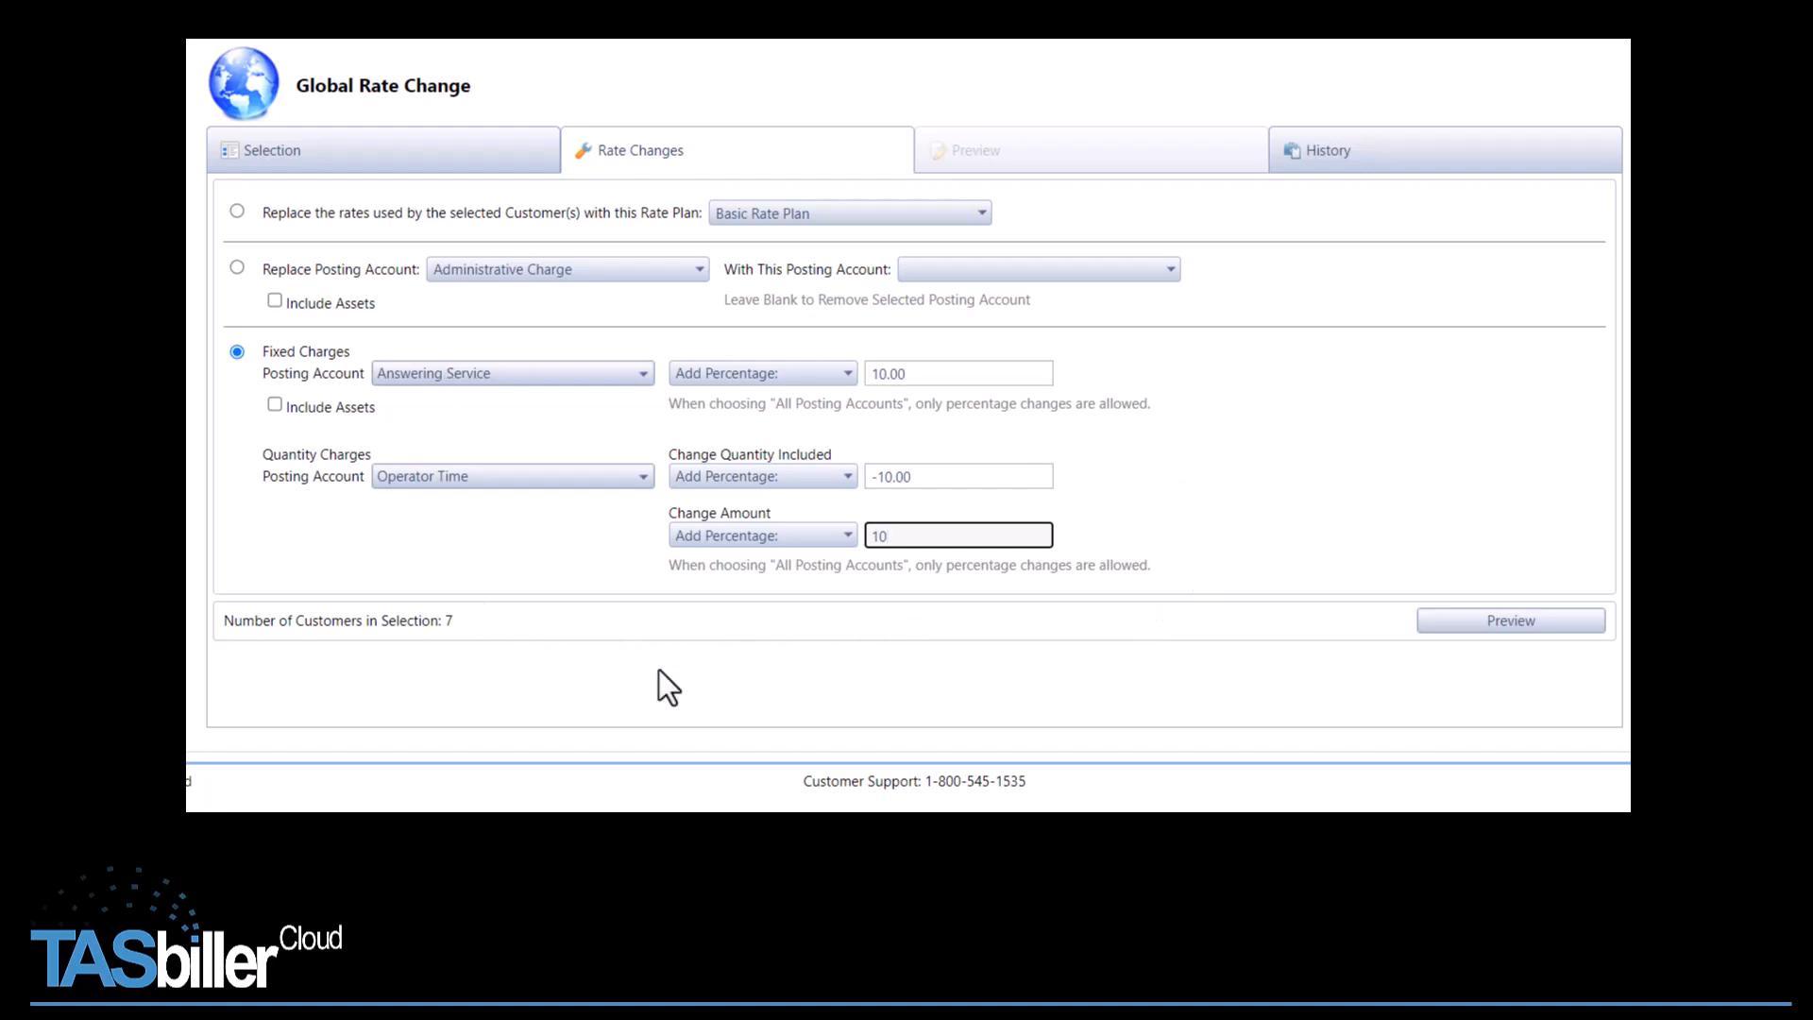
{"action": "left_click", "coordinate": [1505, 631]}
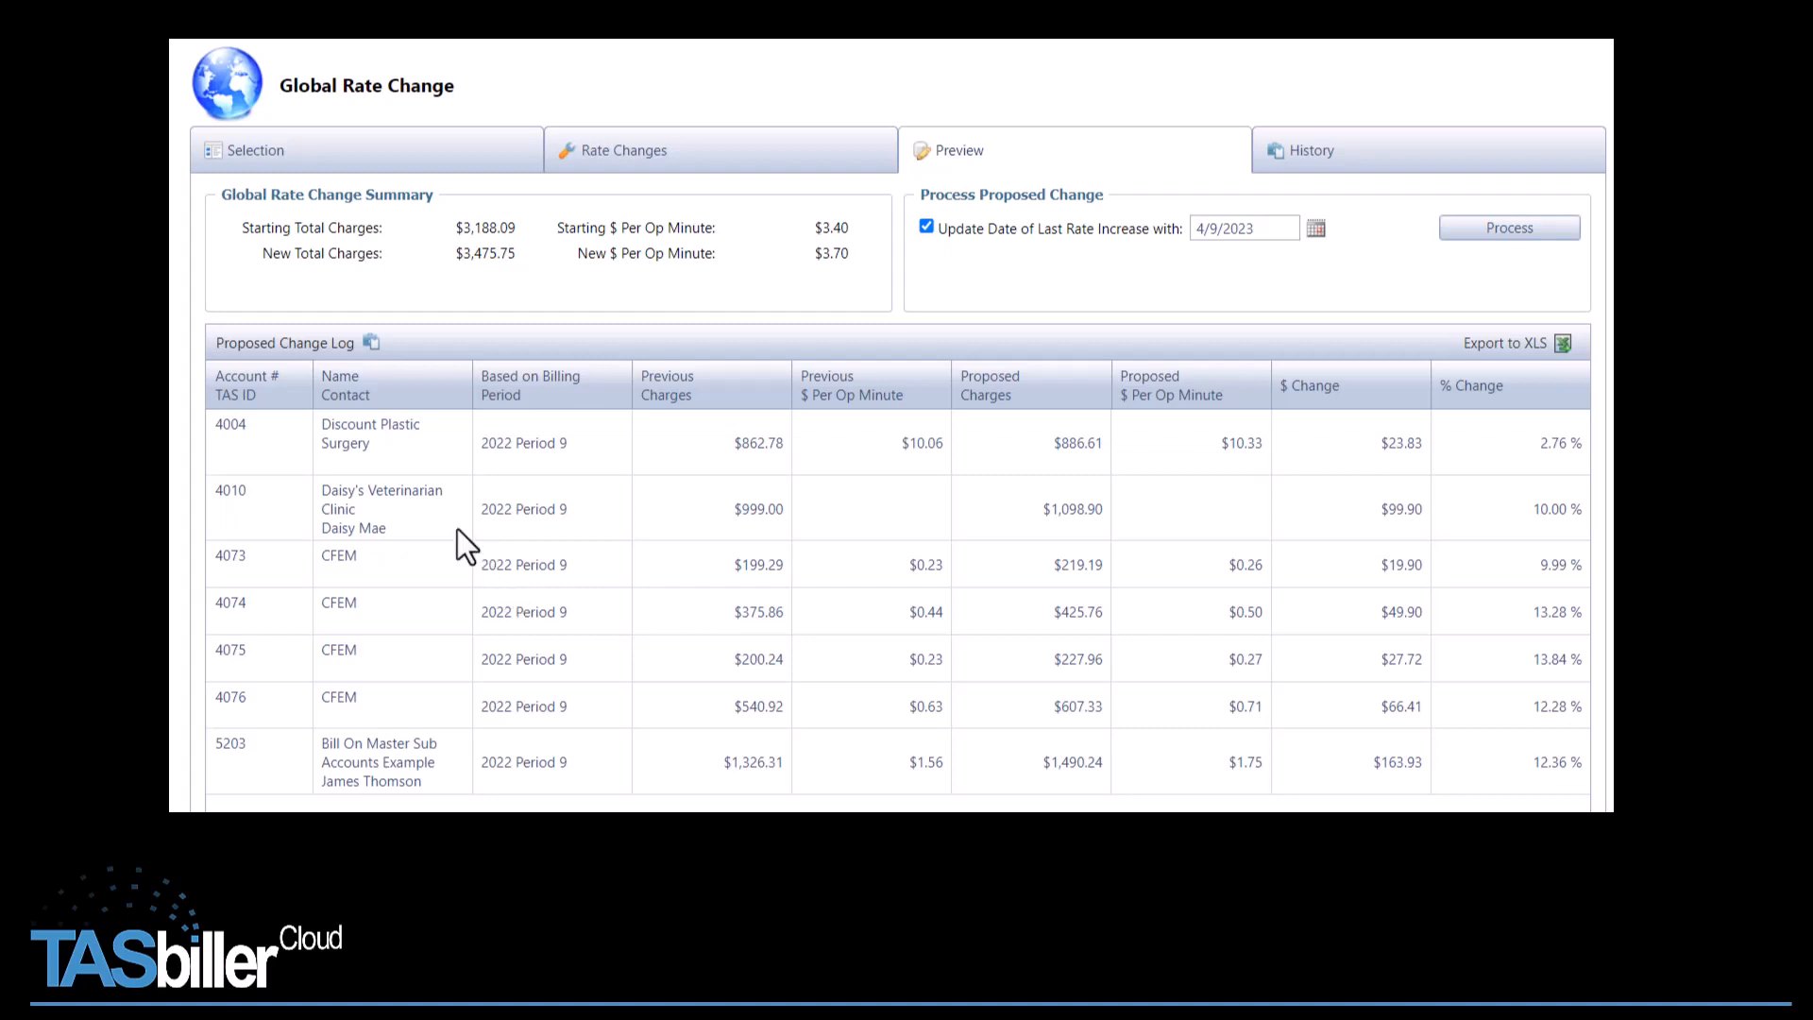
- Review the fixed and quantity charge changes for each account in the proposed change log, and close it
{"action": "left_click", "coordinate": [374, 343]}
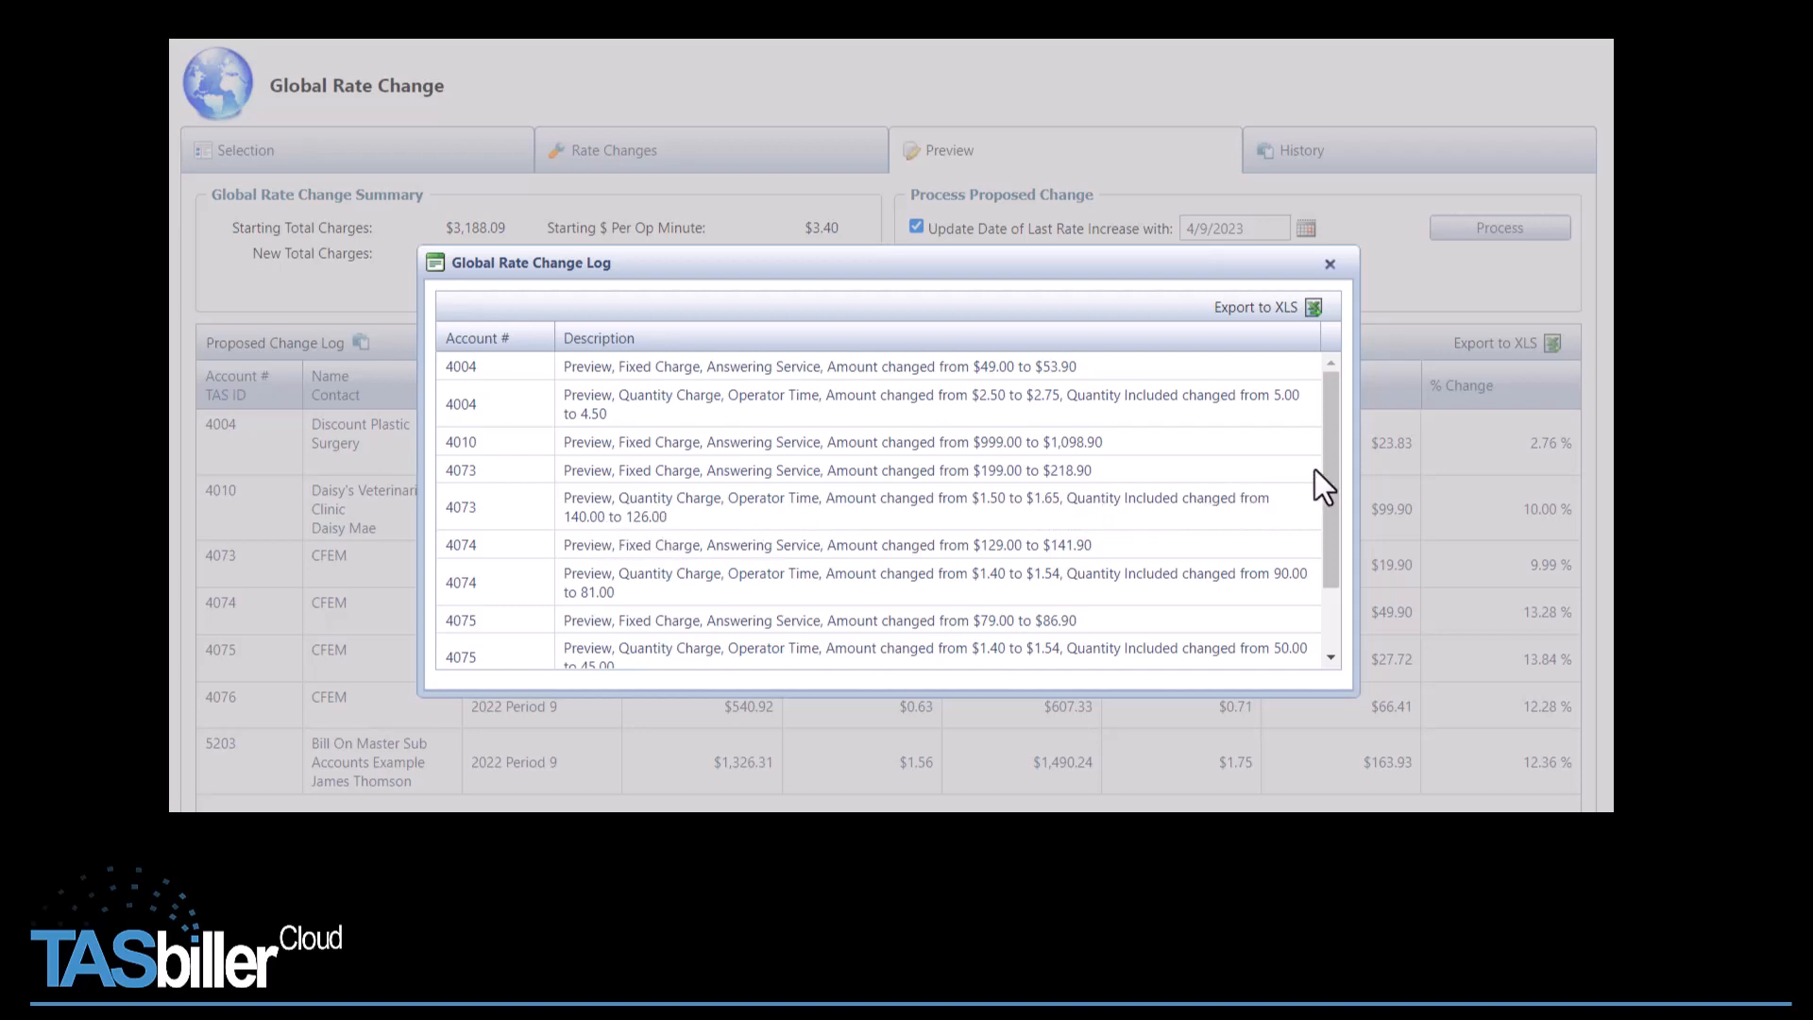
{"action": "left_click_drag", "start_coordinate": [1340, 466], "coordinate": [1337, 549]}
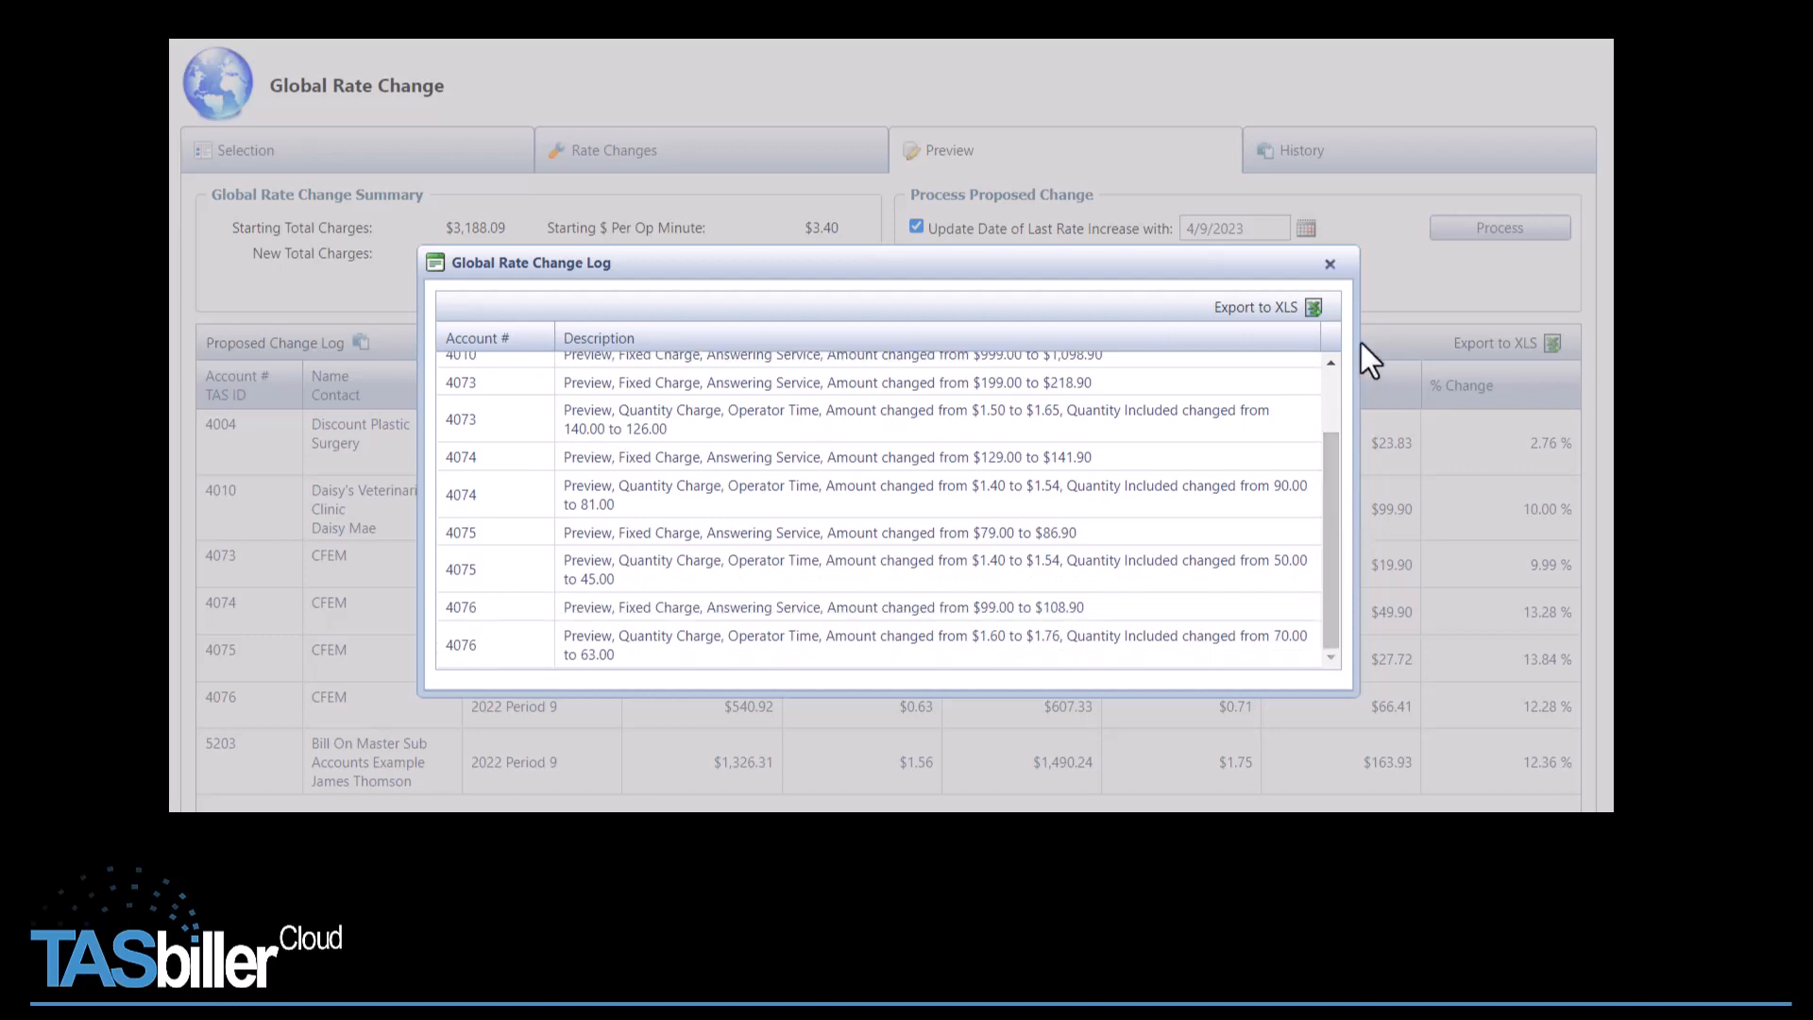
{"action": "left_click", "coordinate": [1329, 265]}
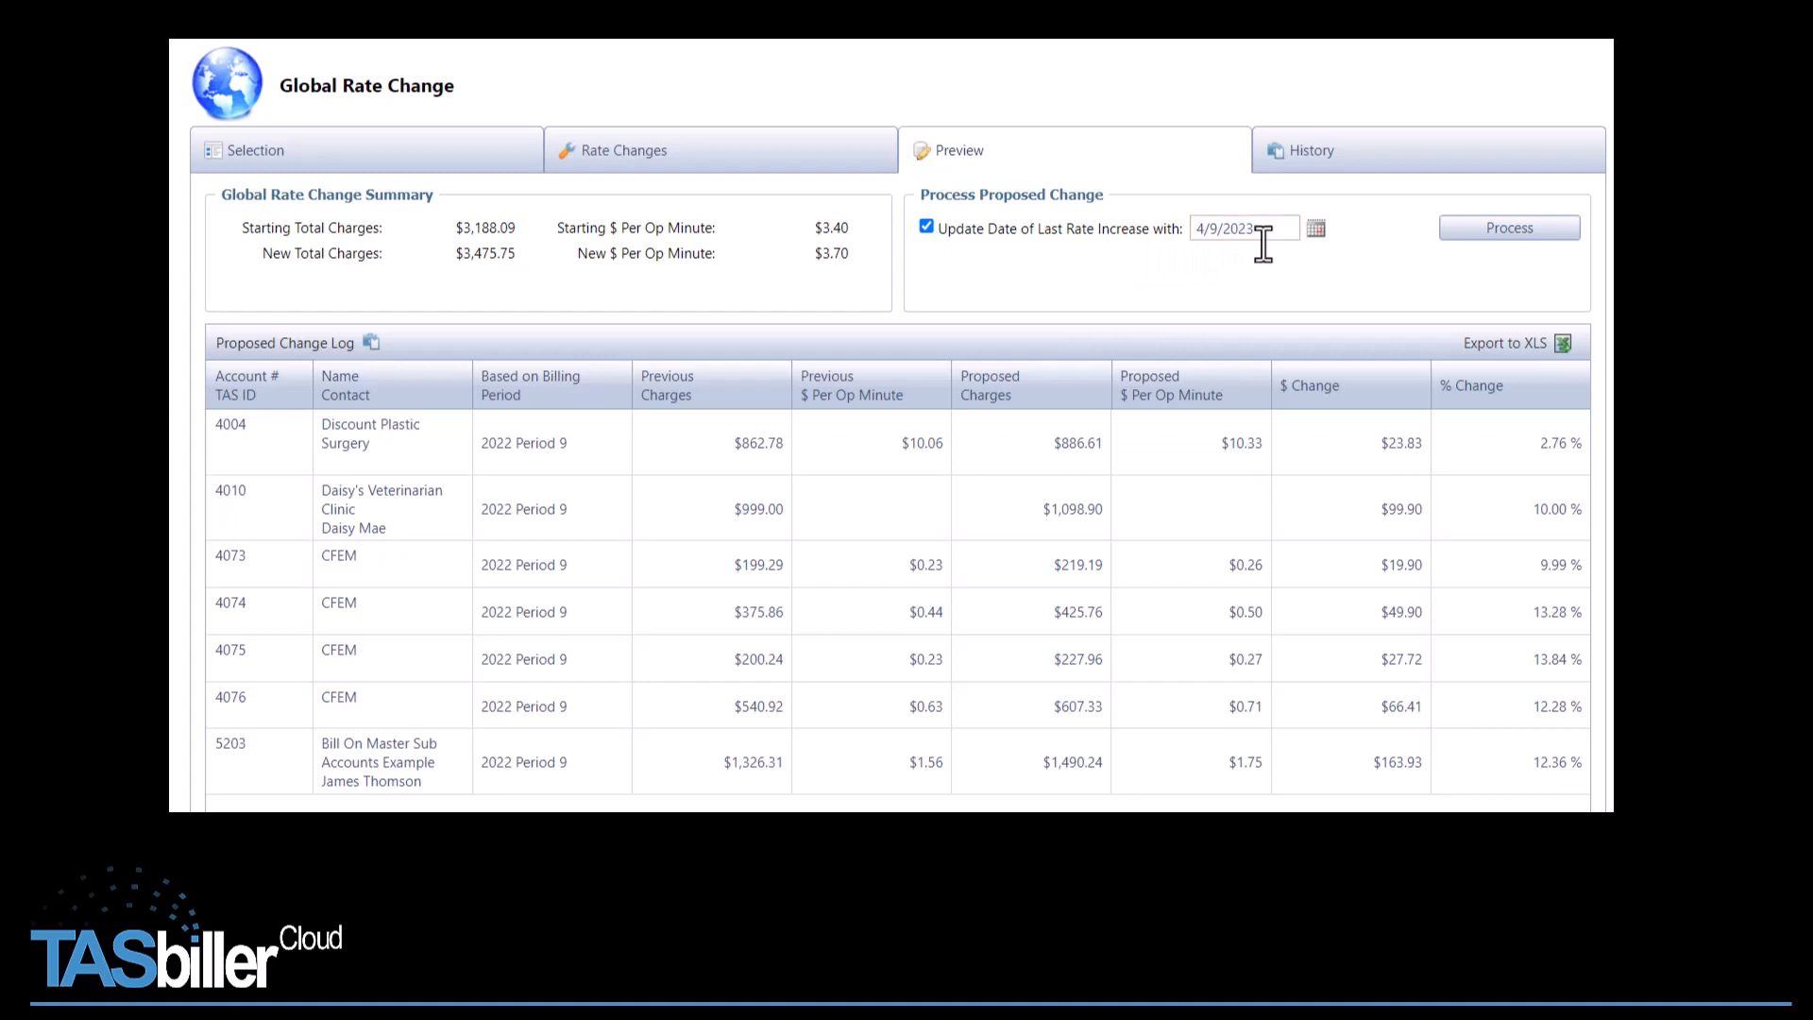
- Process the proposed rate change, keeping the update of the last rate increase date, and confirm it
{"action": "left_click", "coordinate": [1493, 233]}
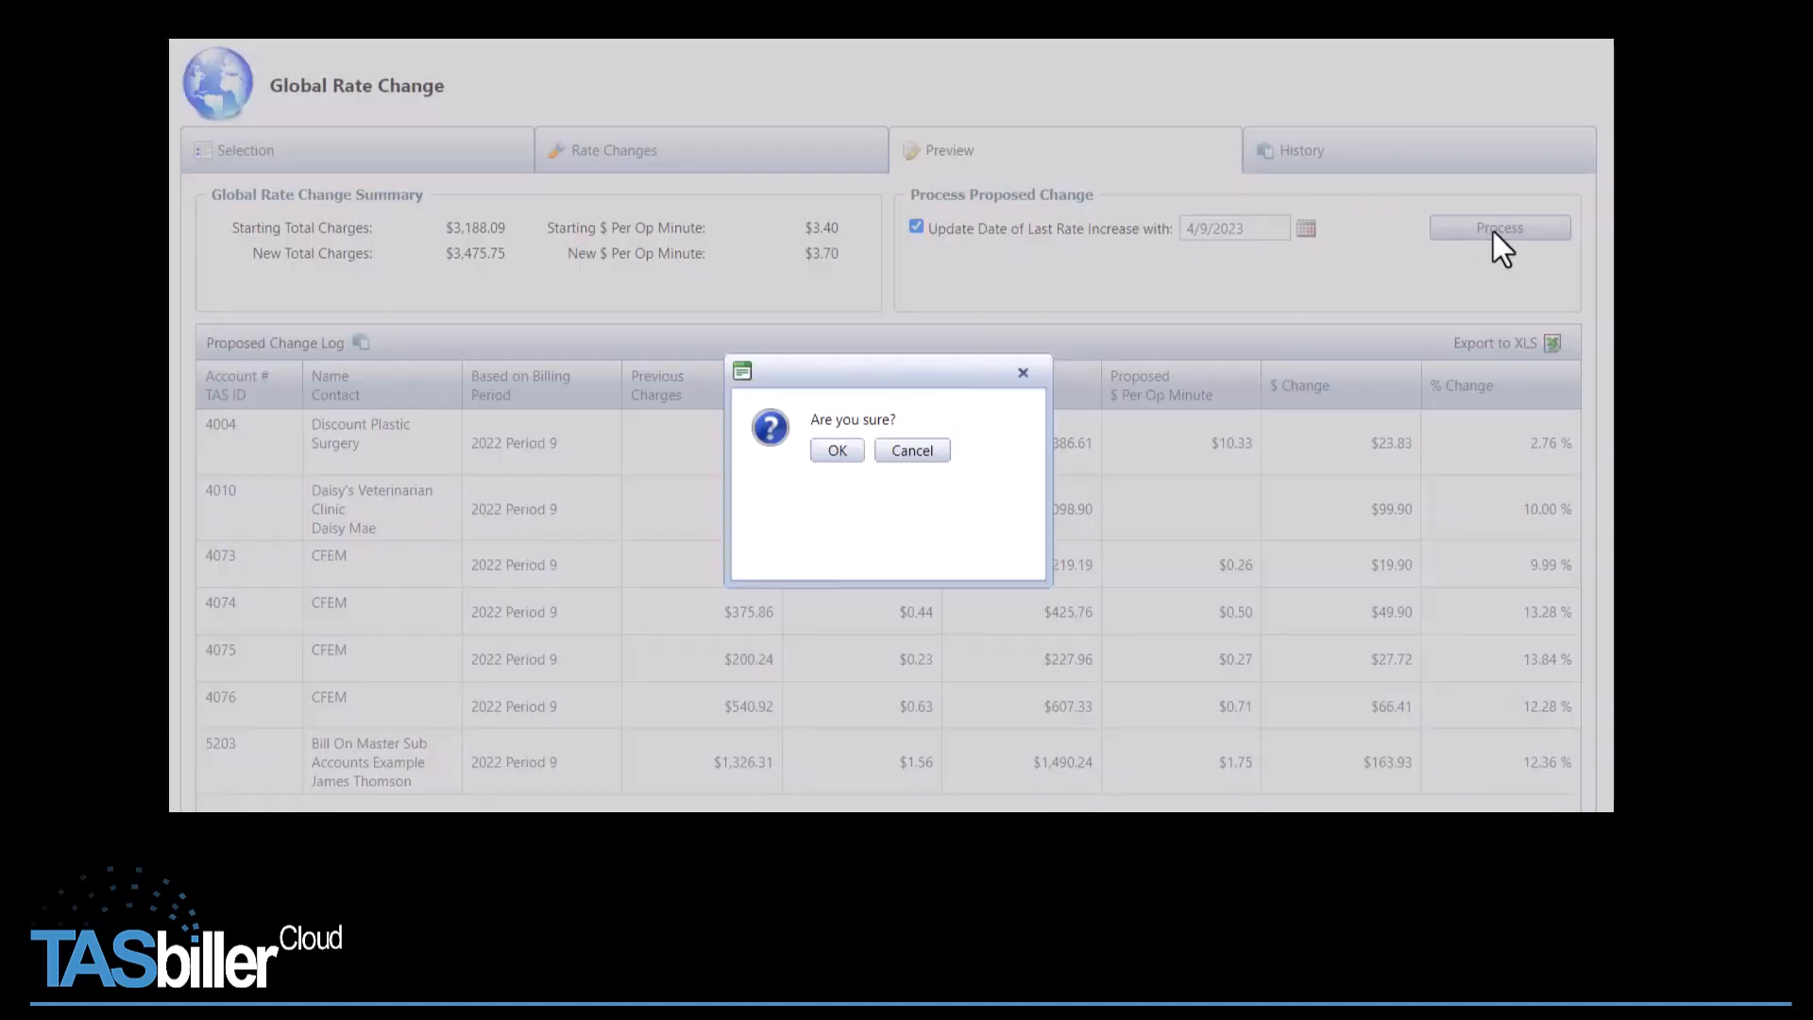
{"action": "left_click", "coordinate": [830, 456]}
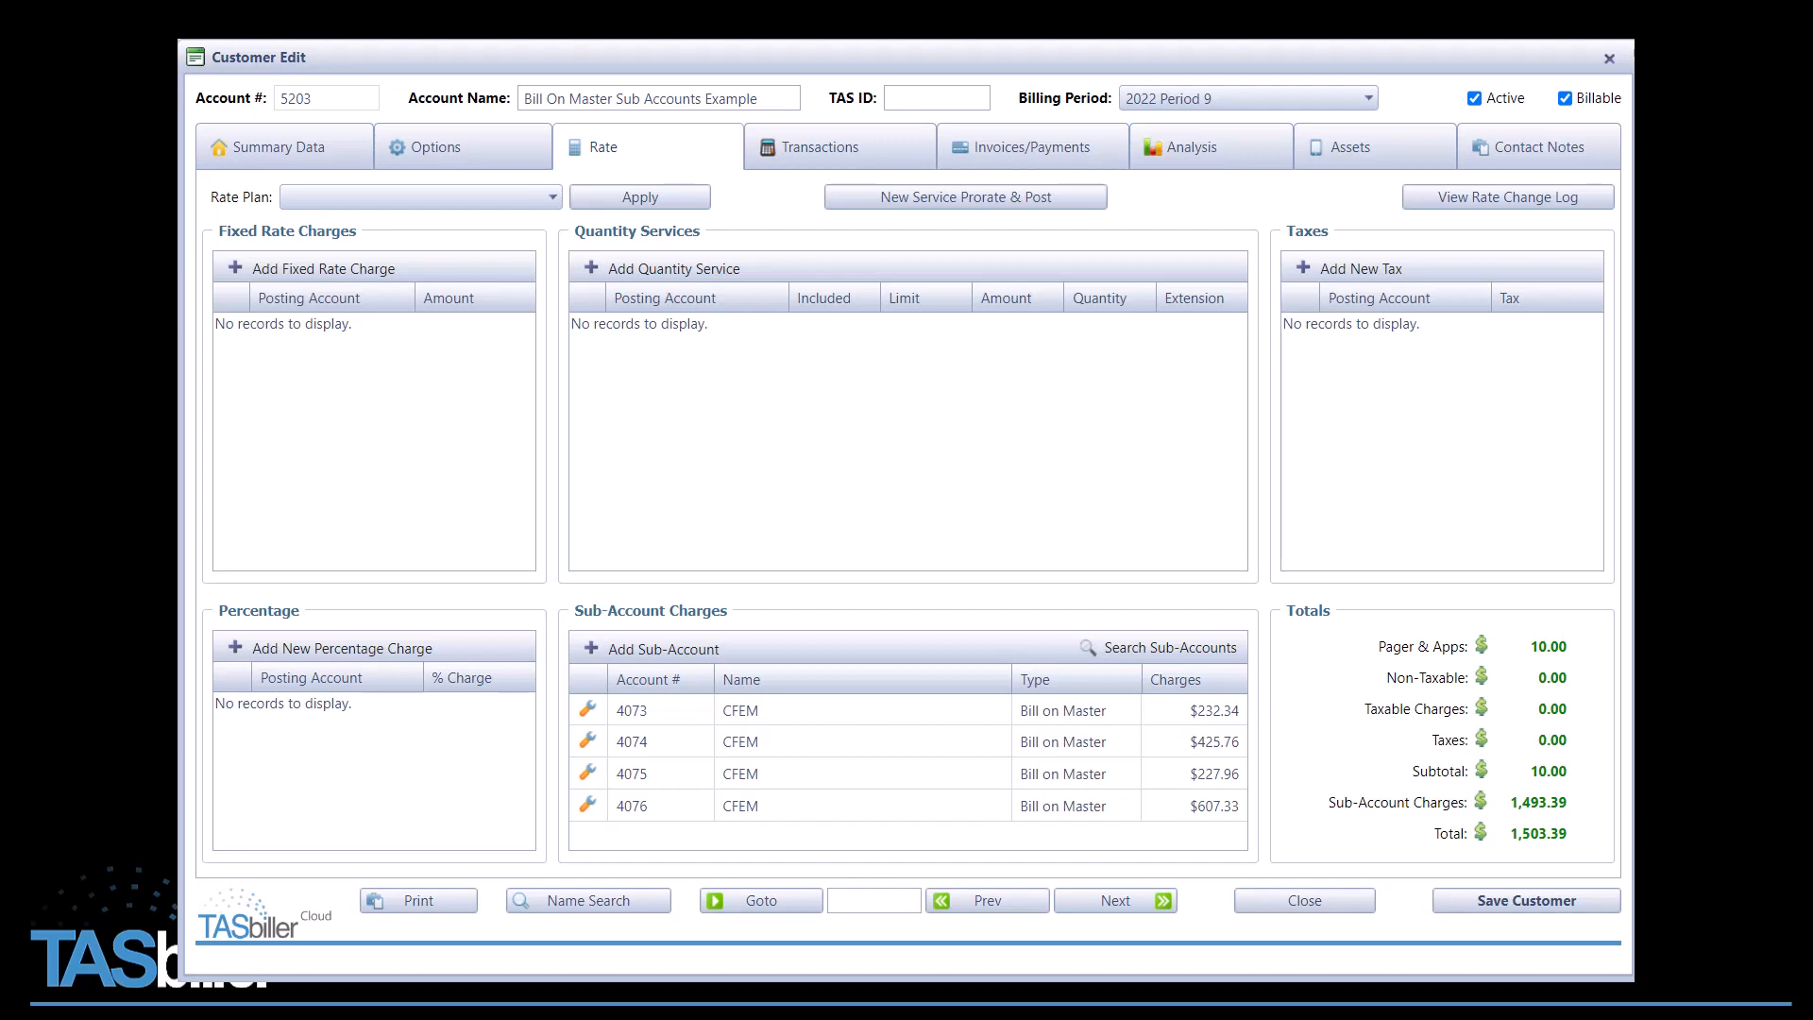
- Review the rate change log of the Bill On Master Sub Accounts Example customer, including sub-accounts, and close it
{"action": "left_click", "coordinate": [1555, 200]}
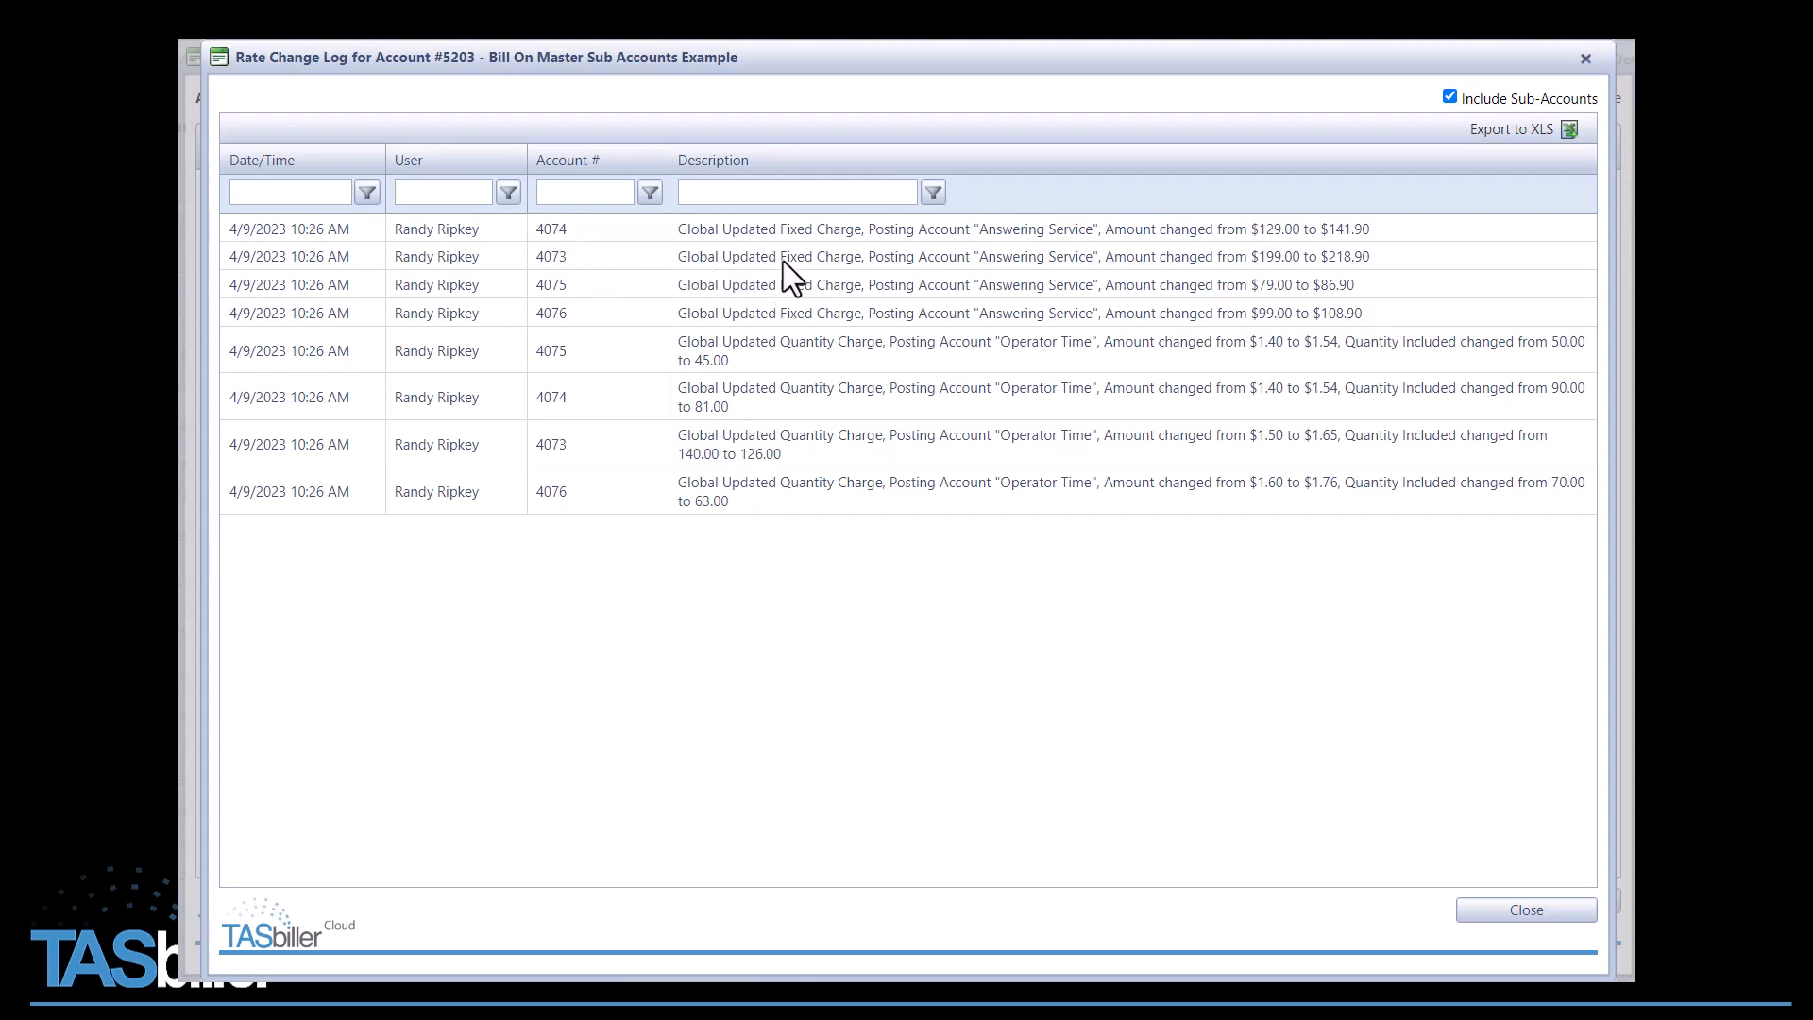
{"action": "left_click", "coordinate": [1583, 62]}
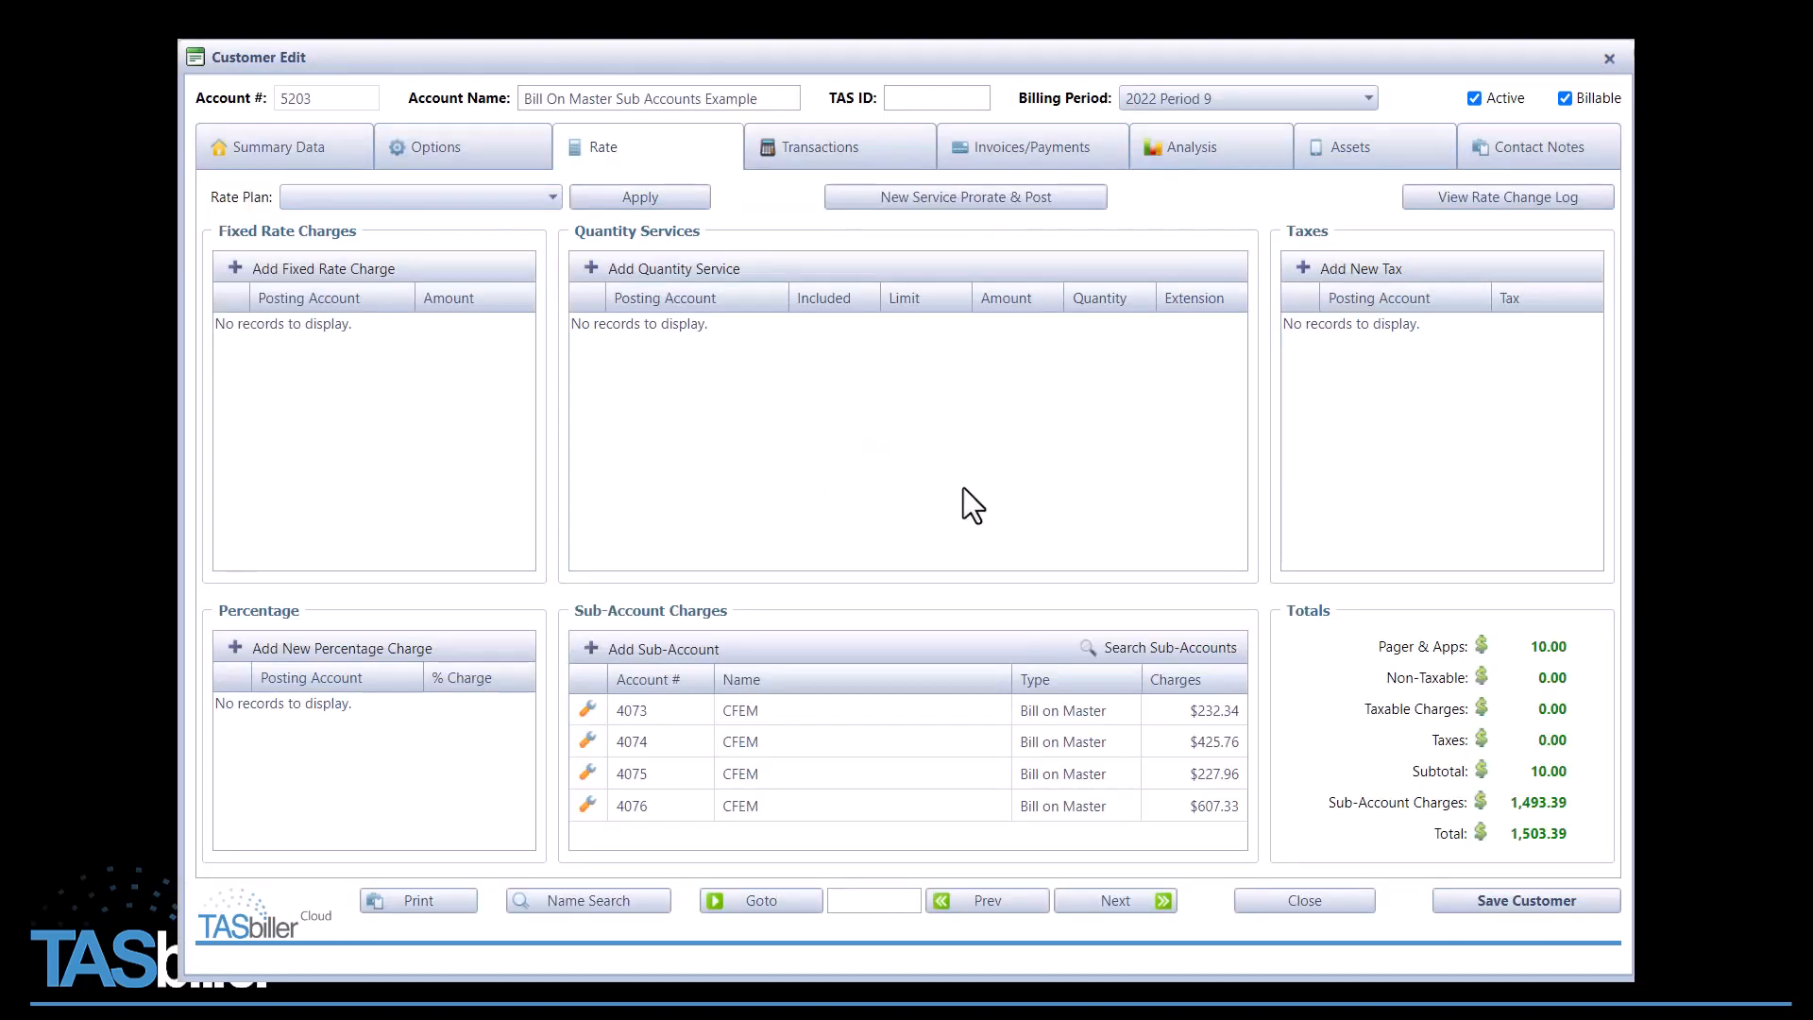
- Set the Answering Service fixed charge of the first CFEM sub-account to 220.00, save the changes, and close the sub-account
{"action": "left_click", "coordinate": [583, 710]}
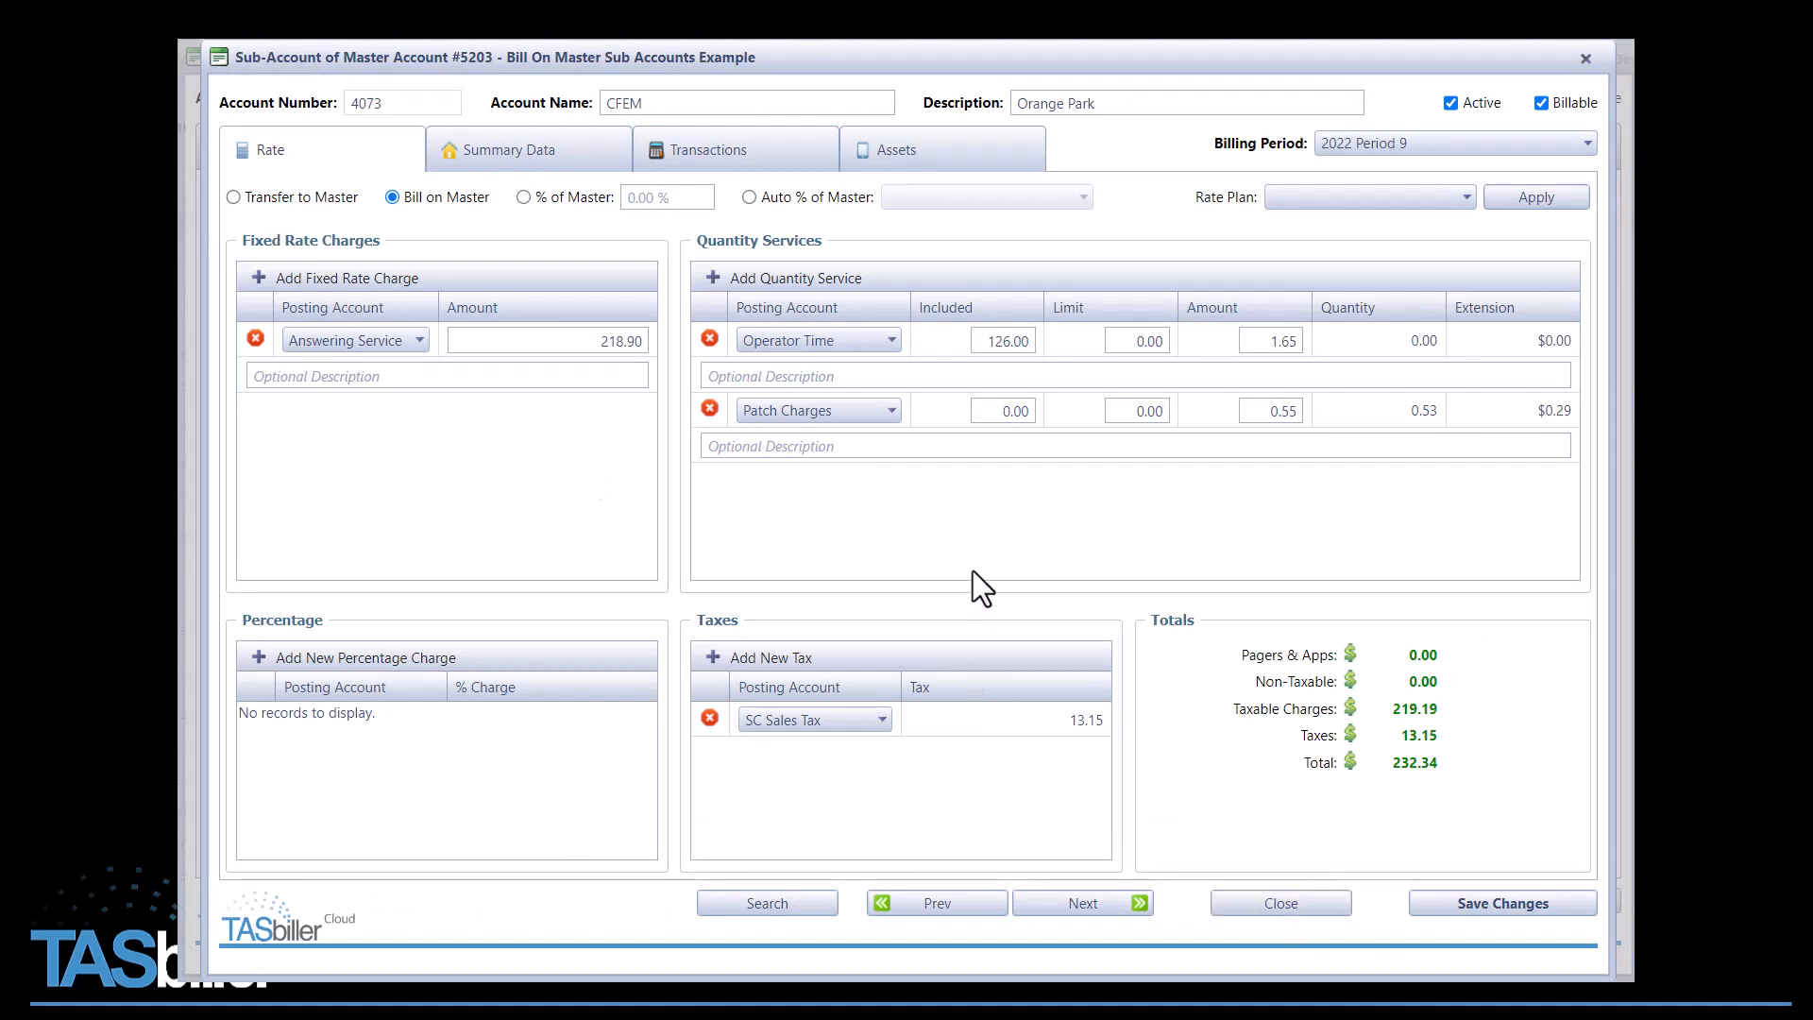
{"action": "left_click", "coordinate": [549, 346]}
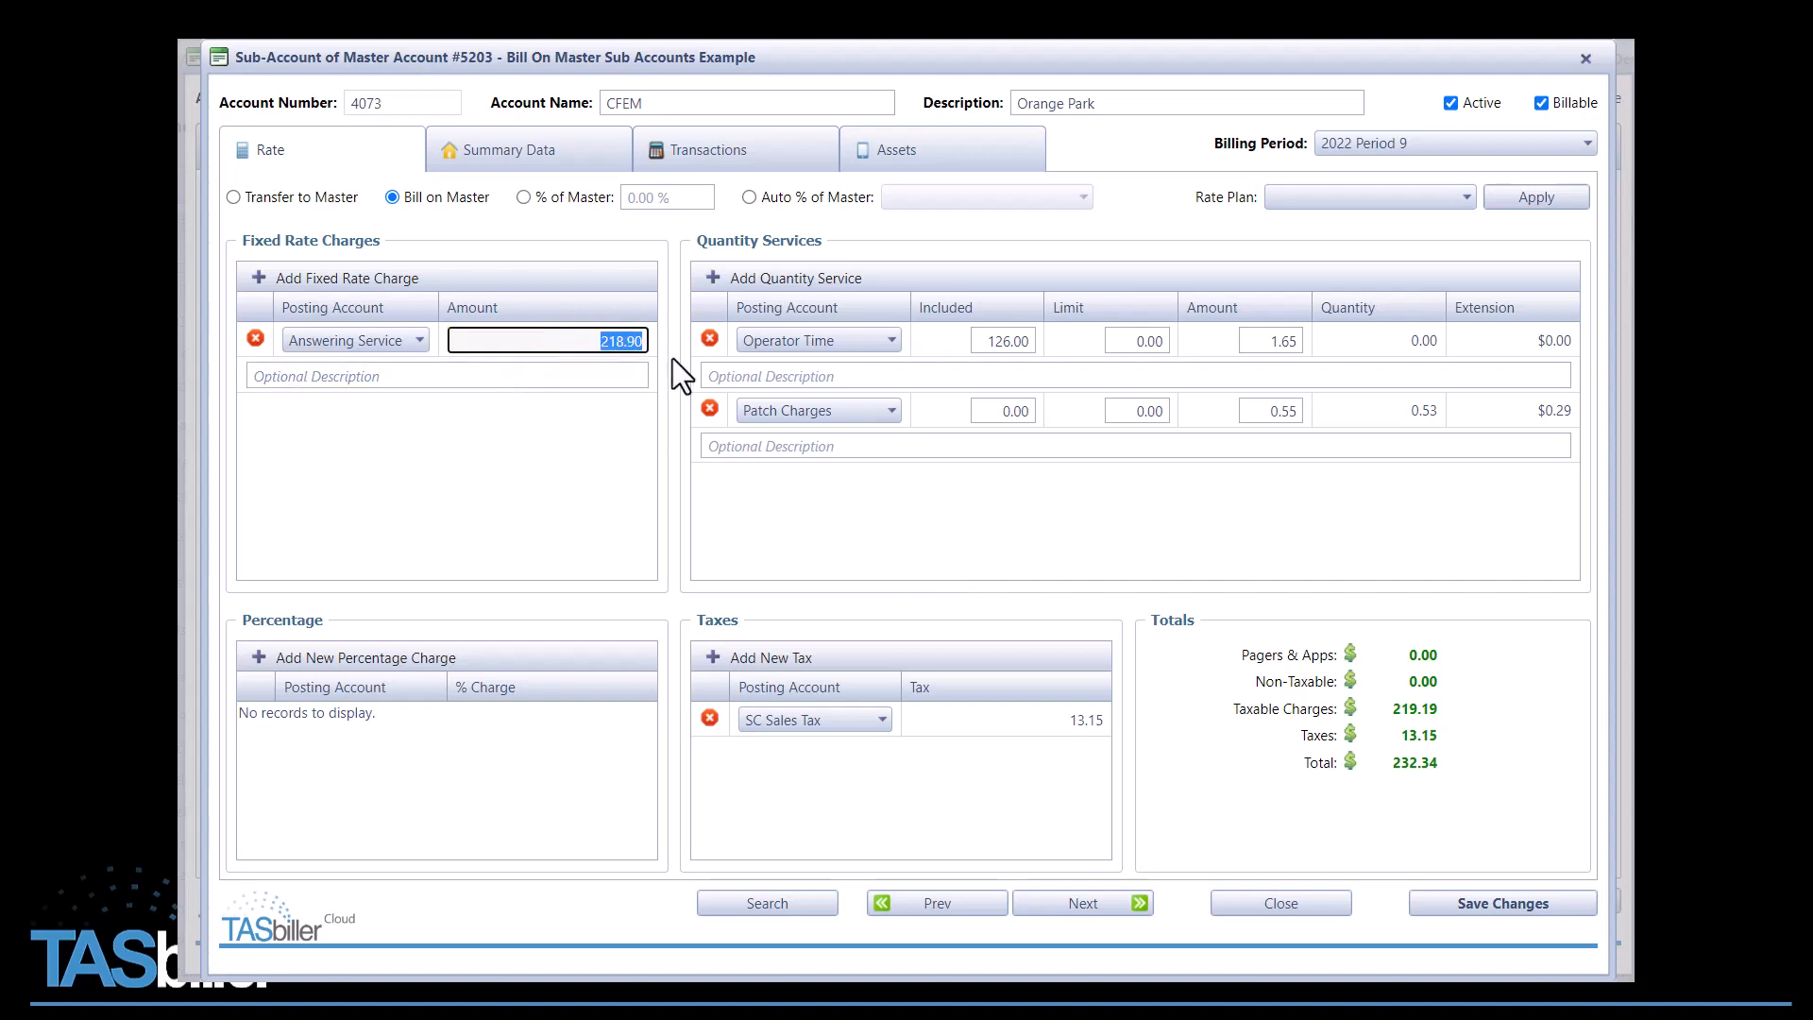
{"action": "type", "text": "220.00"}
{"action": "left_click", "coordinate": [1546, 909]}
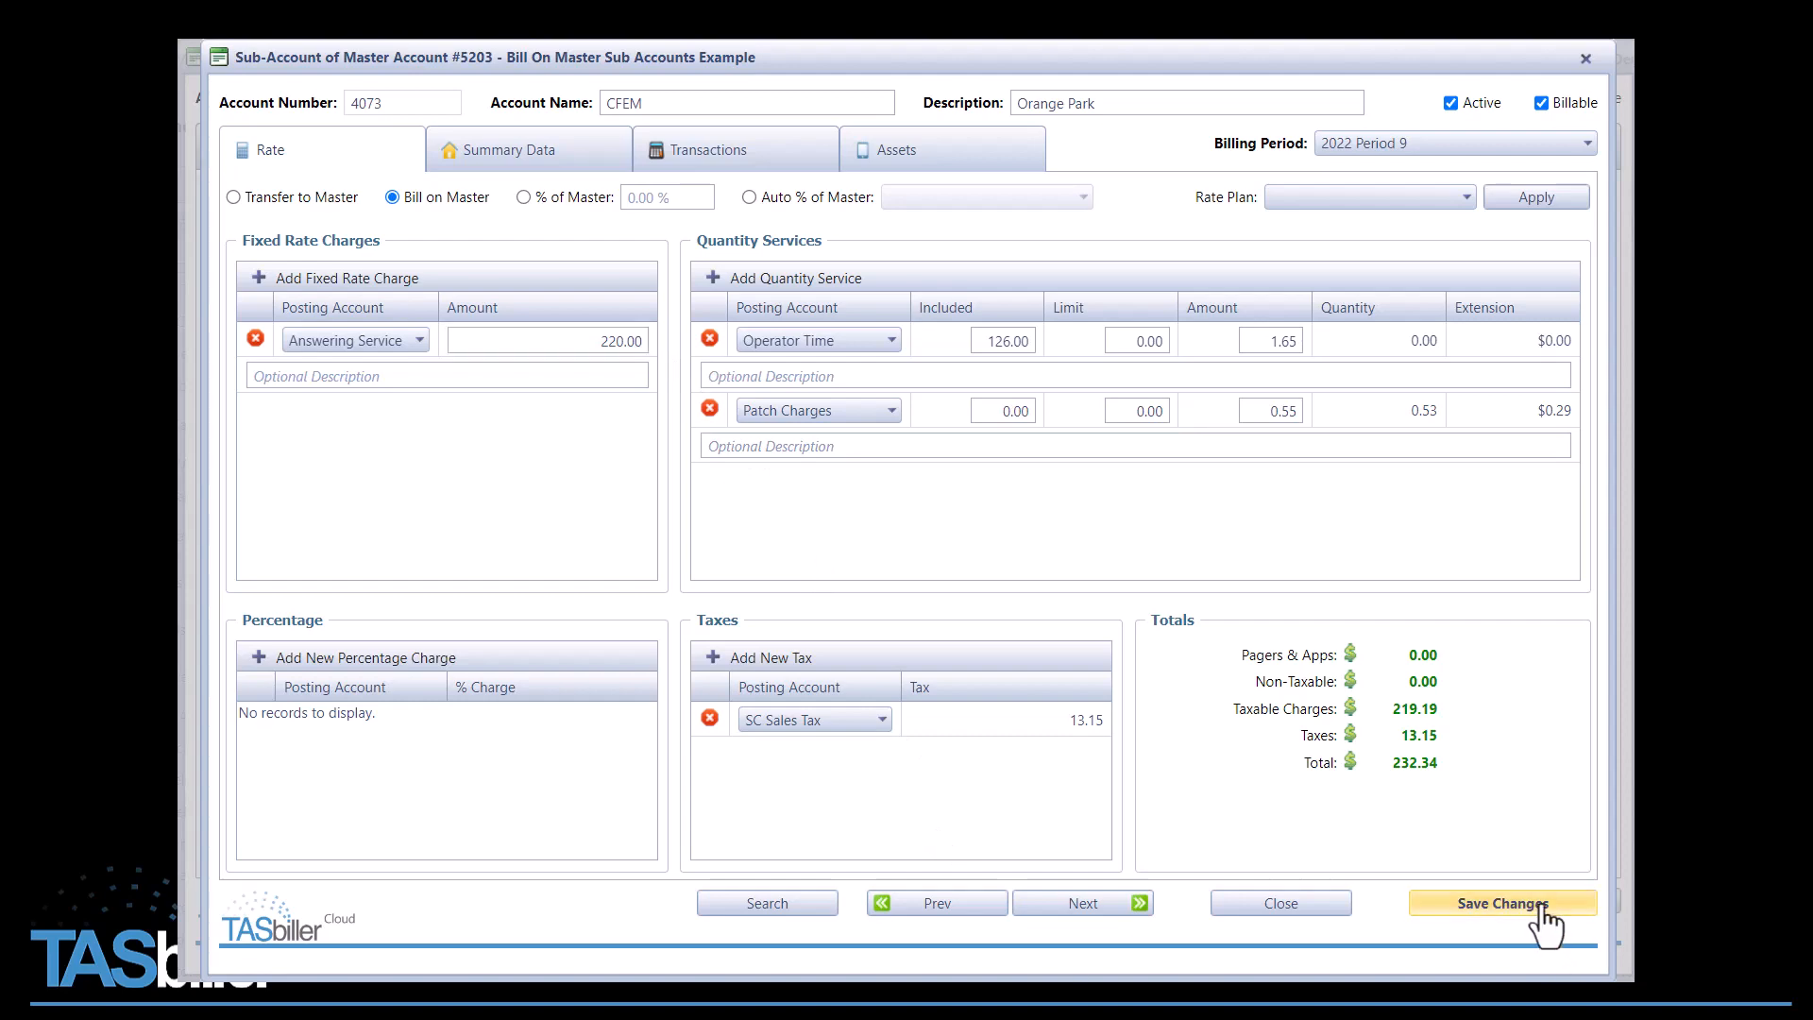
{"action": "left_click", "coordinate": [1275, 907]}
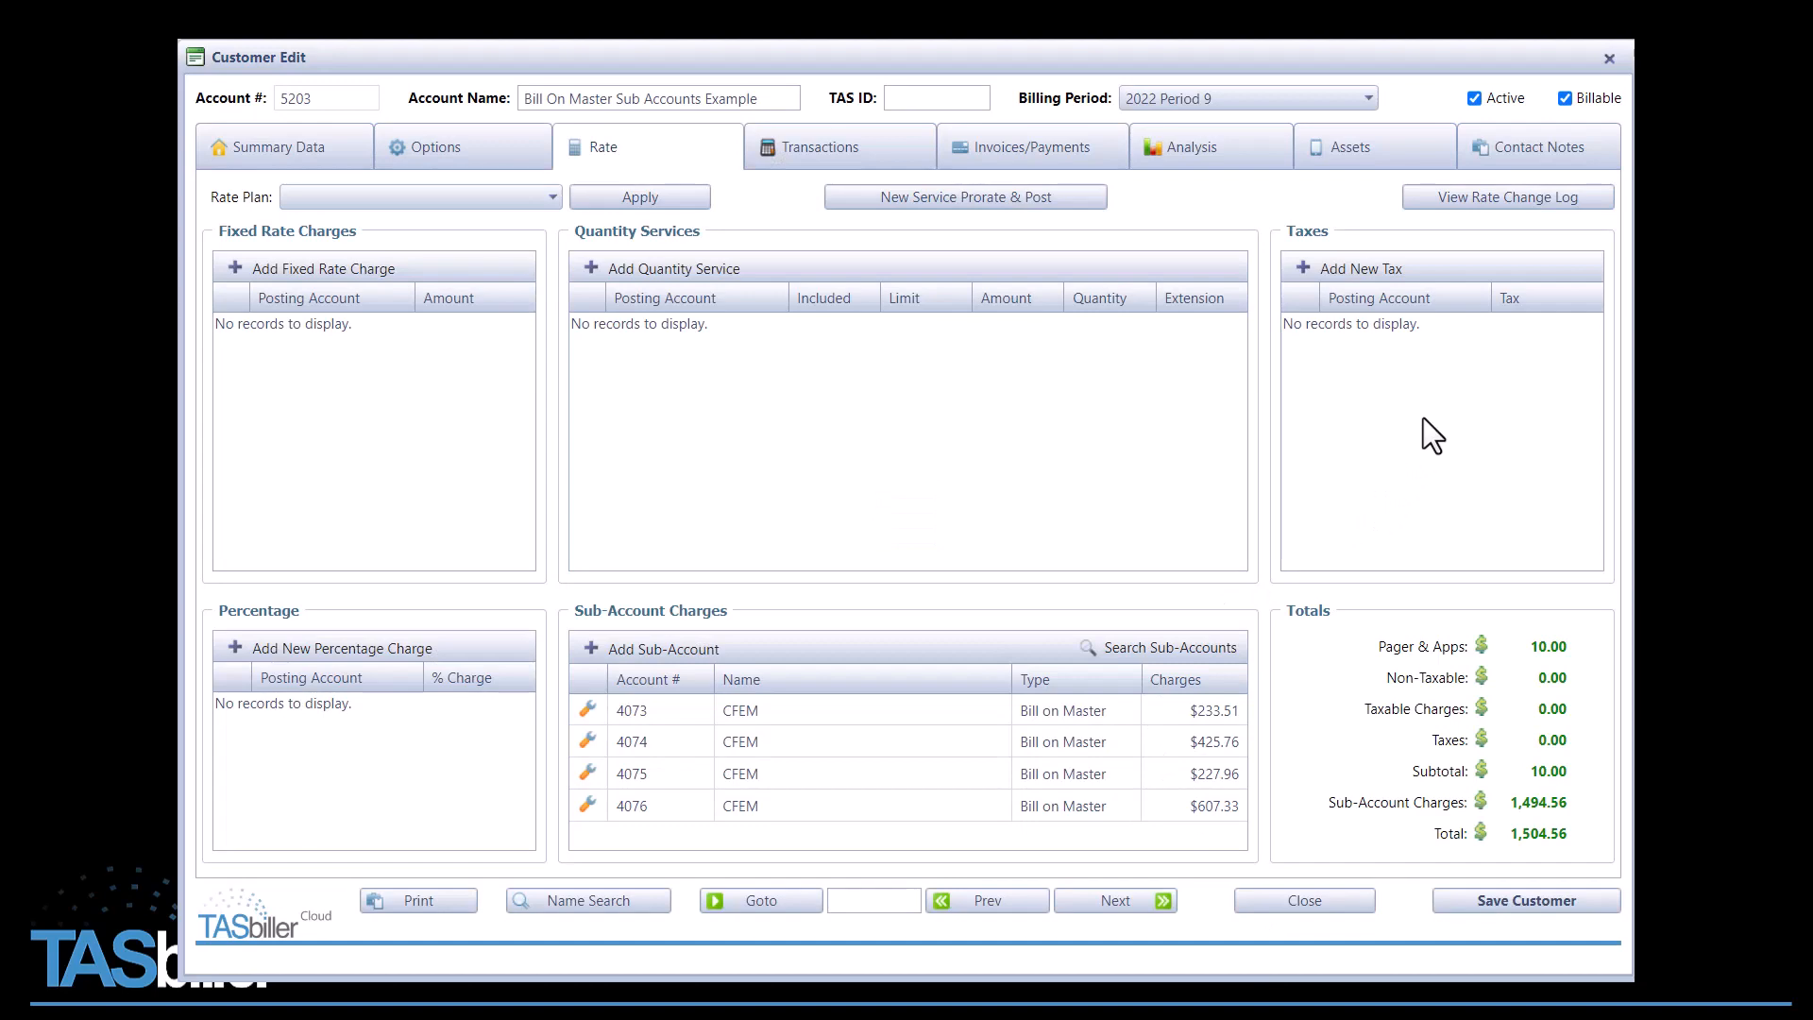
- Reopen the master customer's rate change log to check the entry for the manual Answering Service change
{"action": "left_click", "coordinate": [1502, 200]}
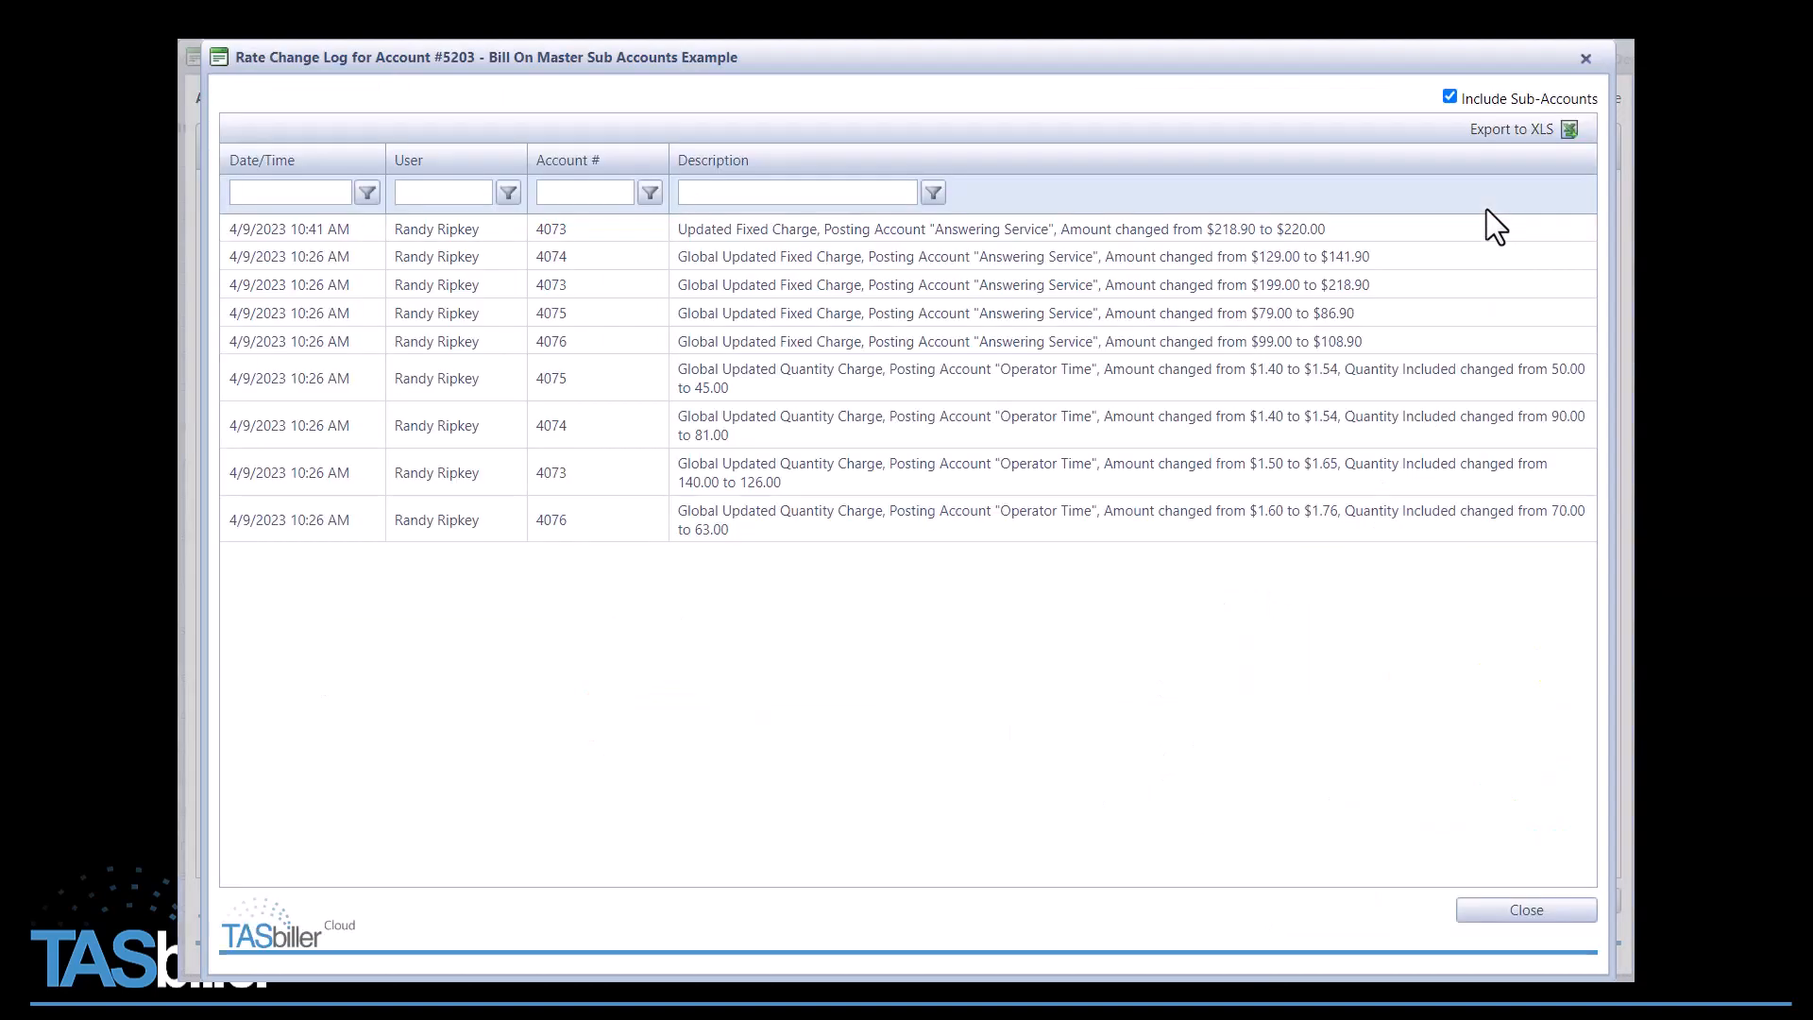